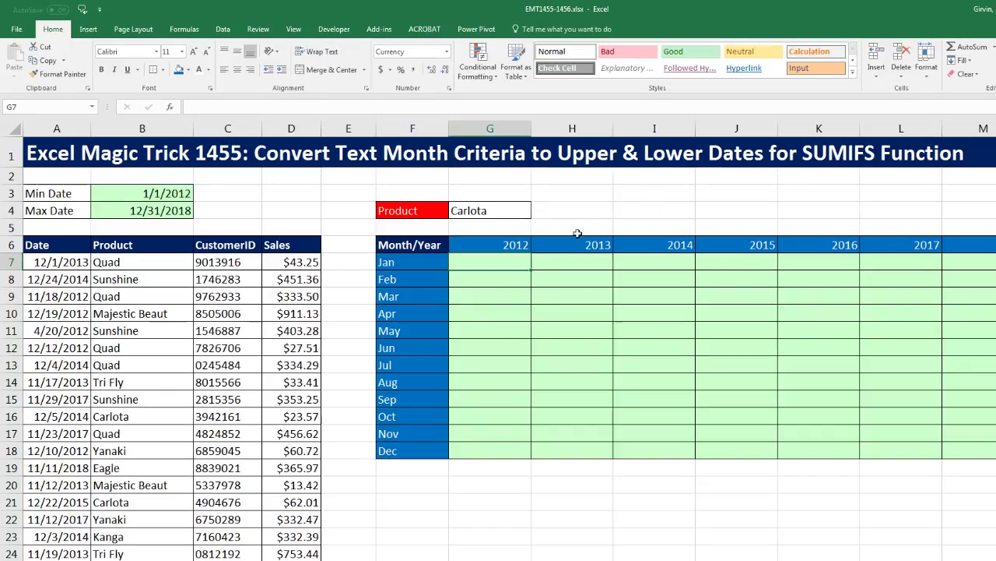
click(634, 333)
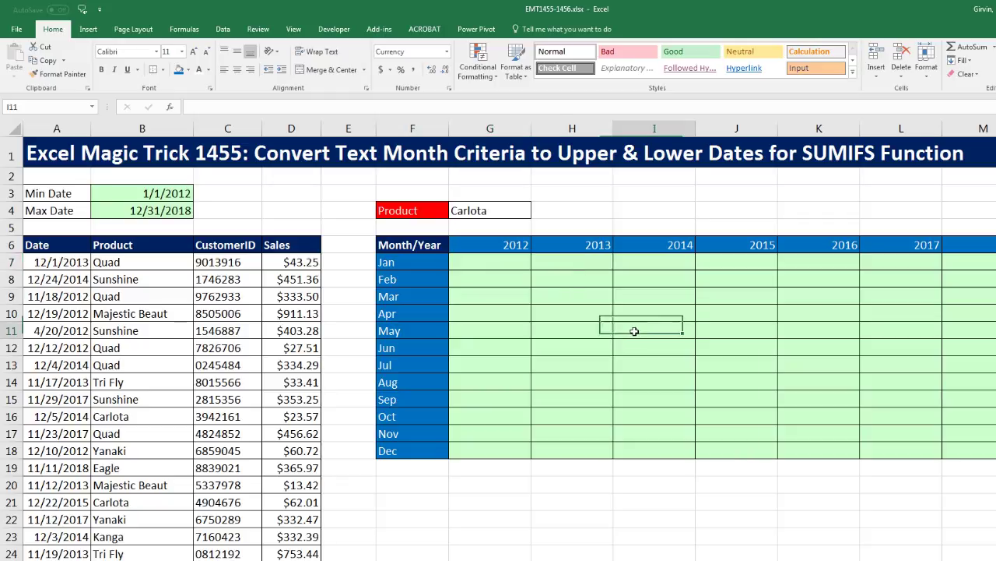
click(579, 325)
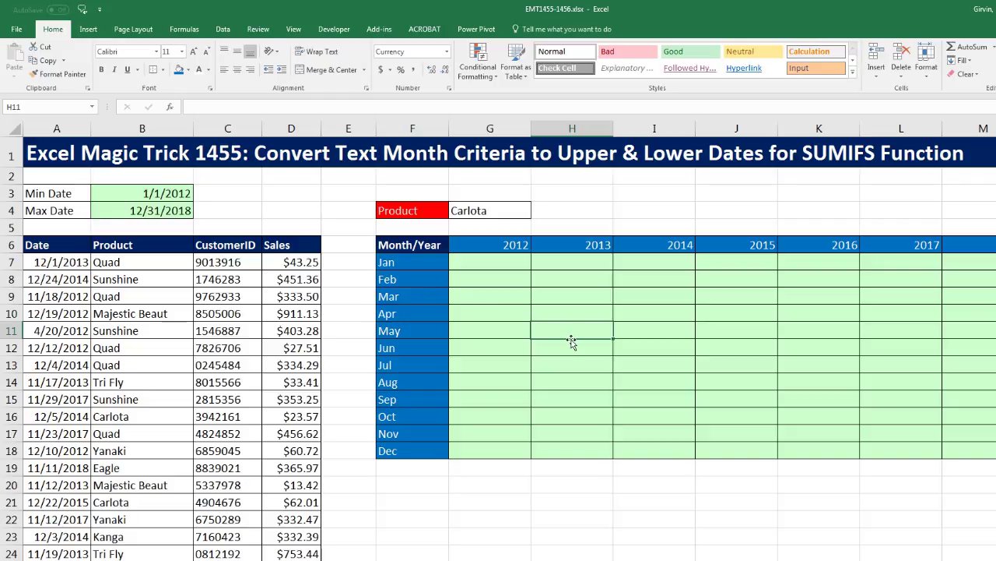
Step: Change the product criterion in cell G4 to Majestic Beaut
click(518, 210)
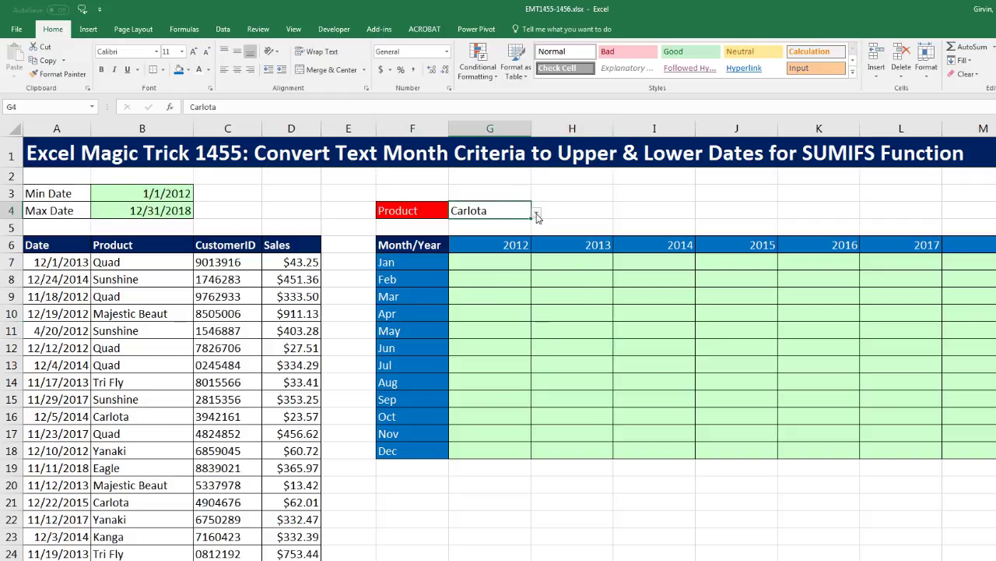
click(535, 212)
click(485, 226)
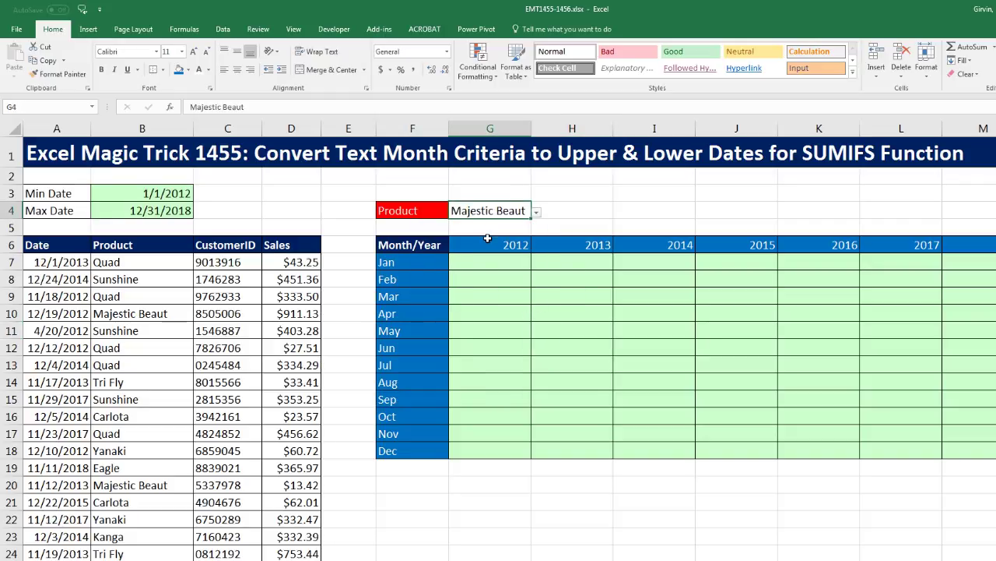
click(545, 330)
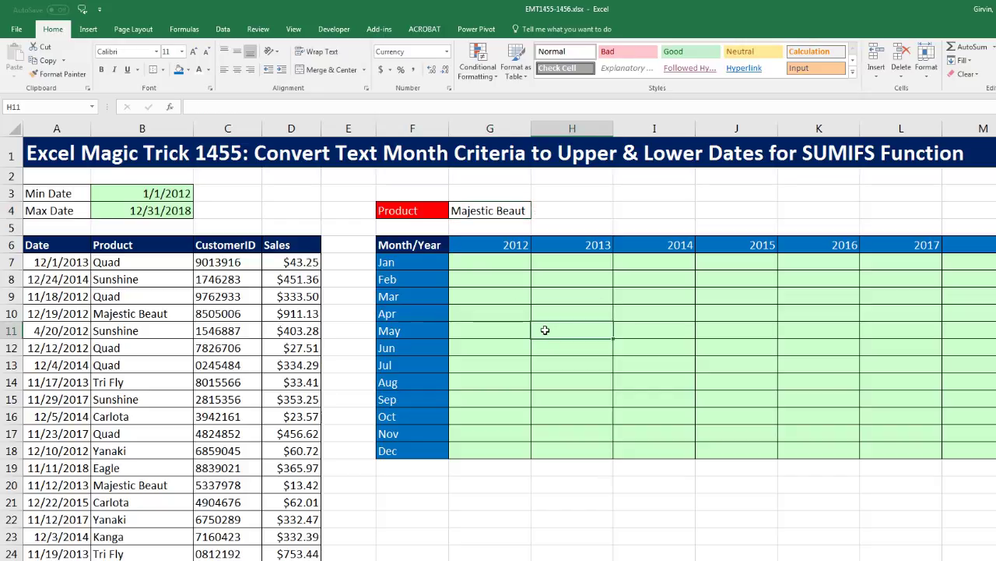
click(423, 330)
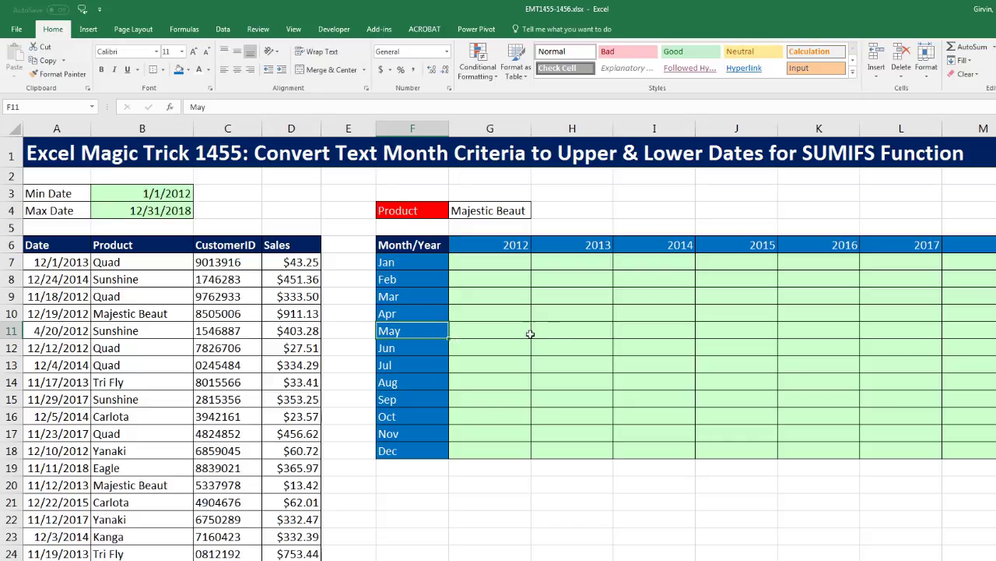
click(389, 350)
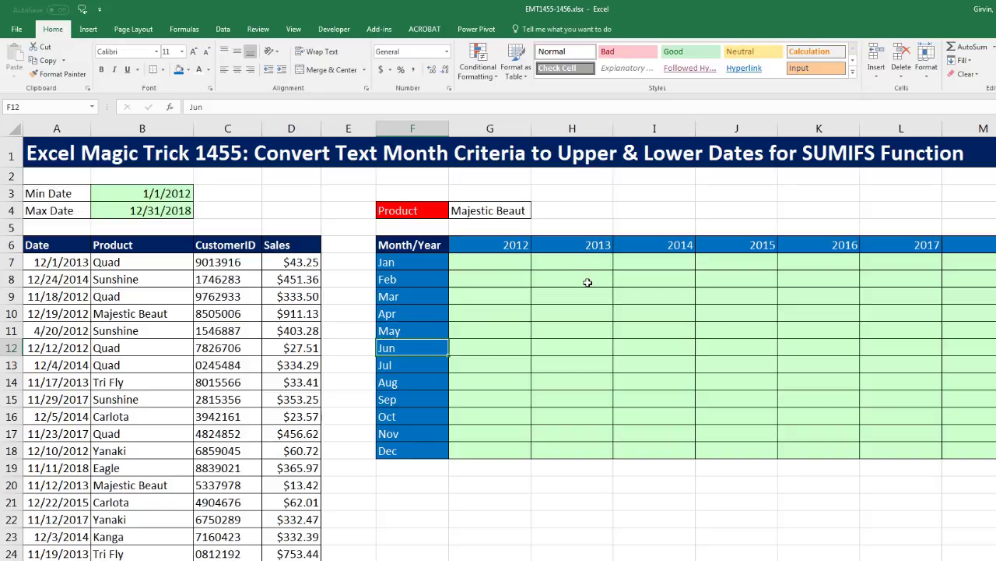
click(585, 348)
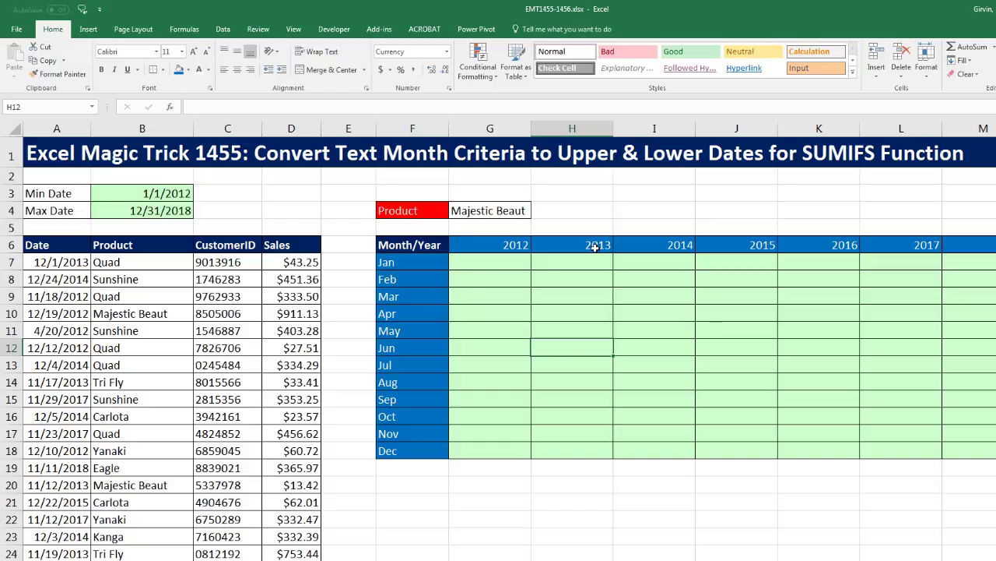
click(495, 264)
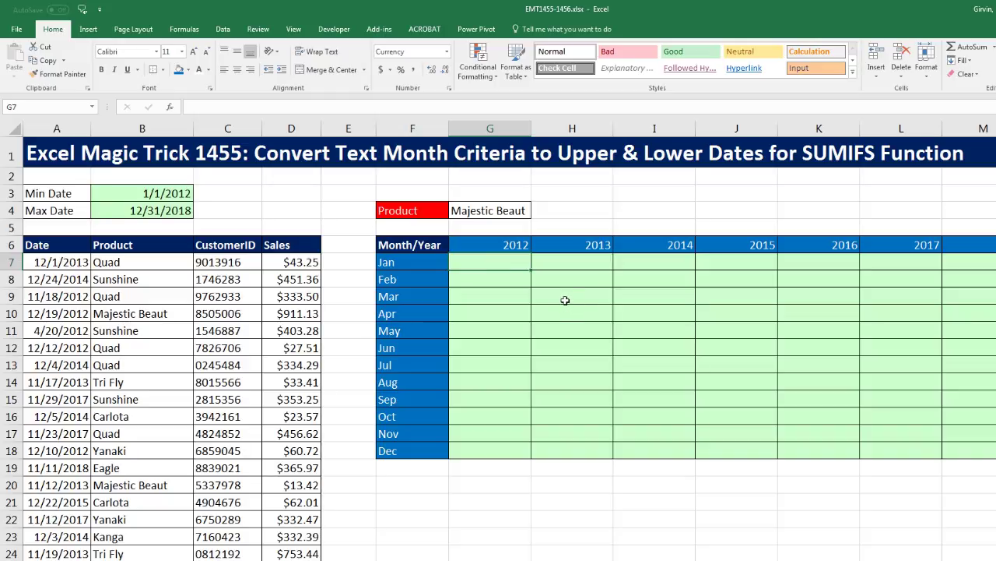
click(565, 300)
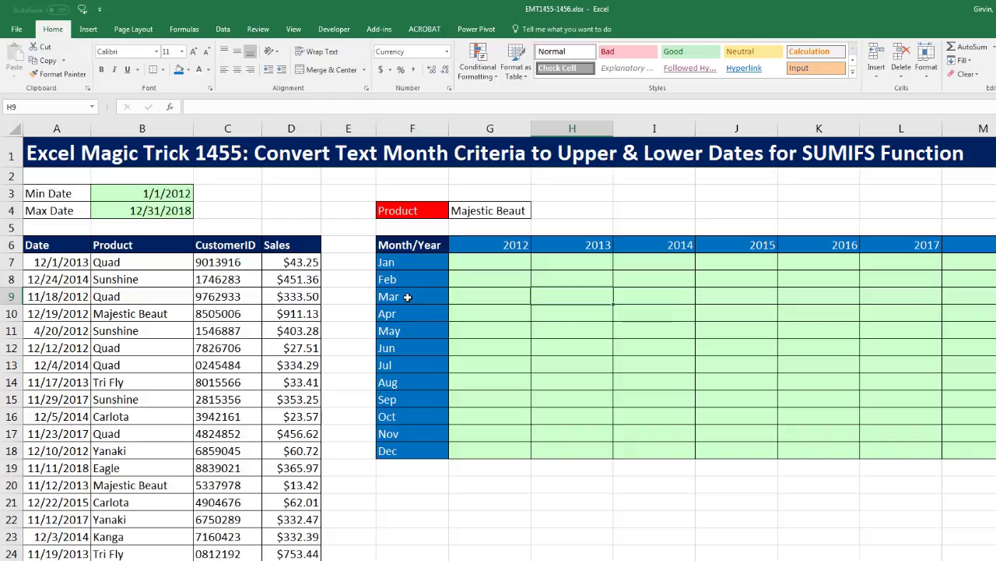
Step: Start a SUMIFS formula in cell G7 with the Sales column $D$7:$D$34633 as the absolute sum range
click(490, 265)
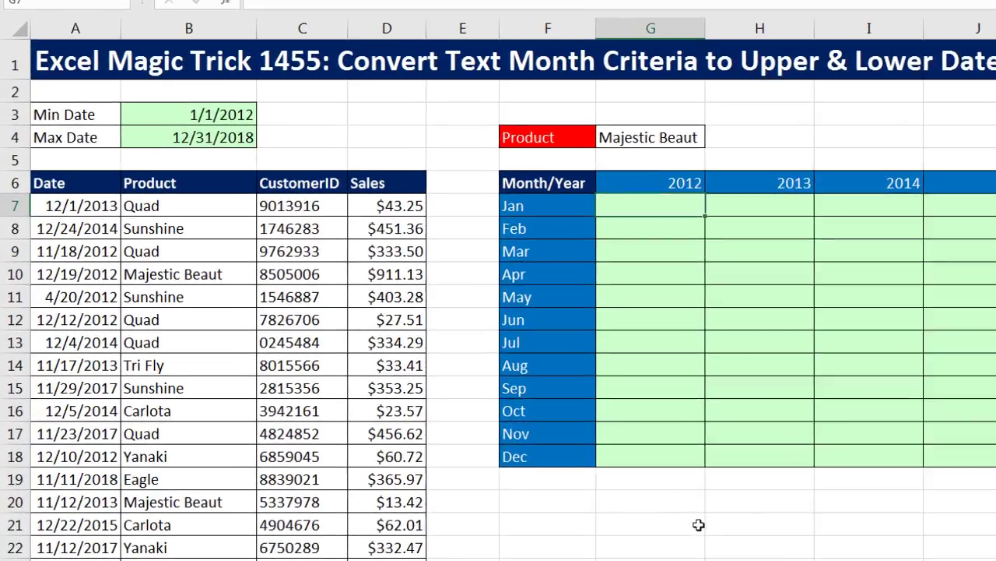
text(=sumifs)
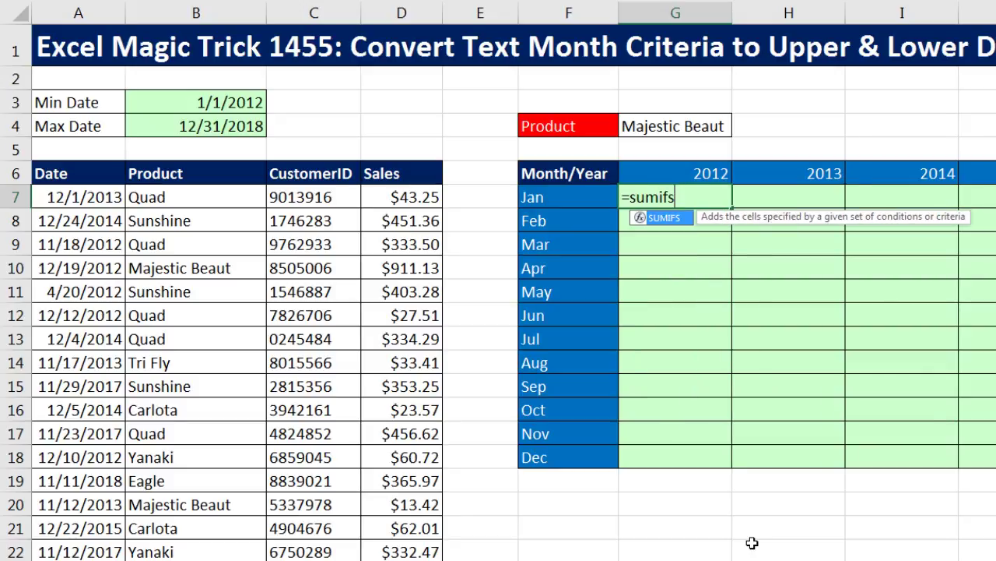
key(Tab)
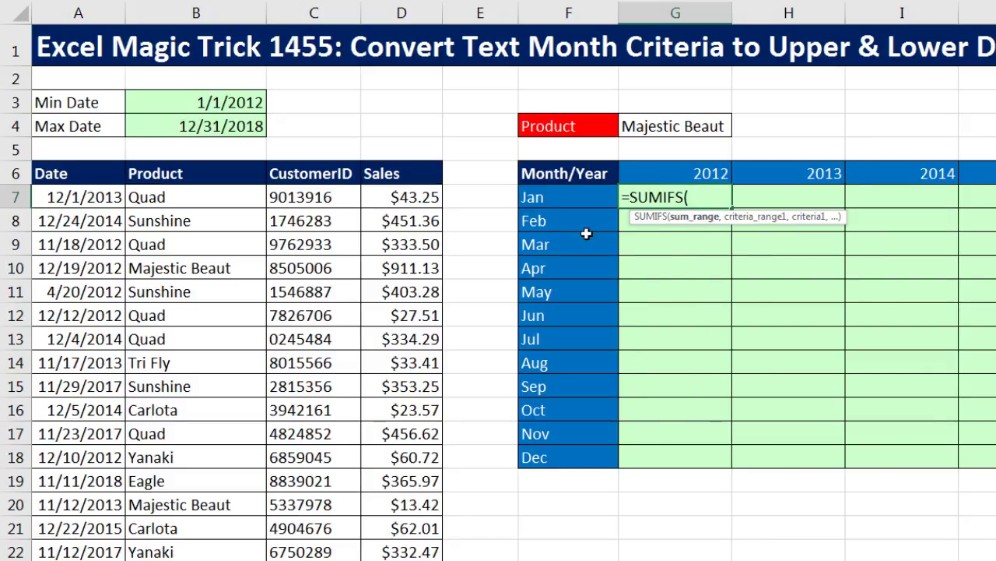
click(394, 198)
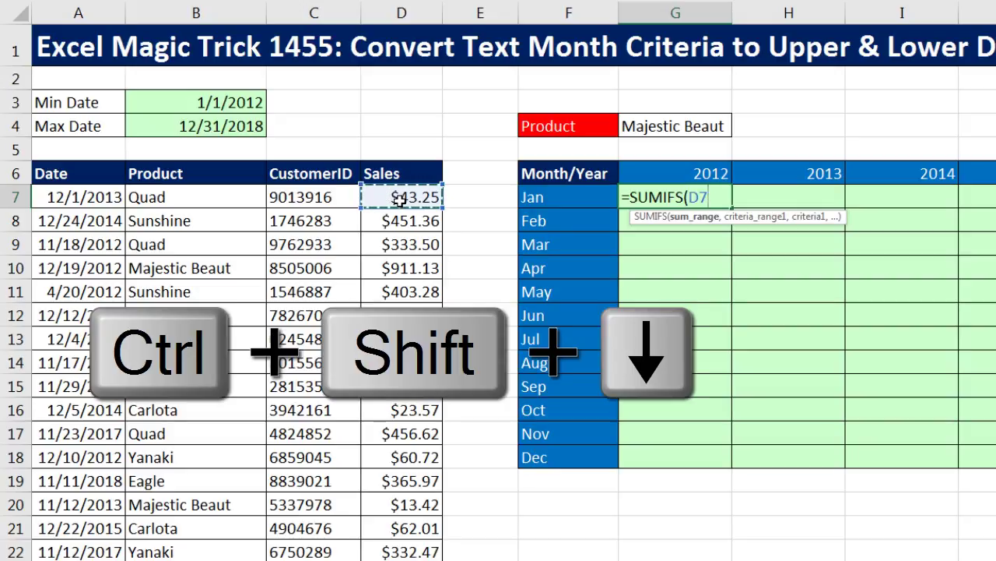
key(ctrl+shift+Down)
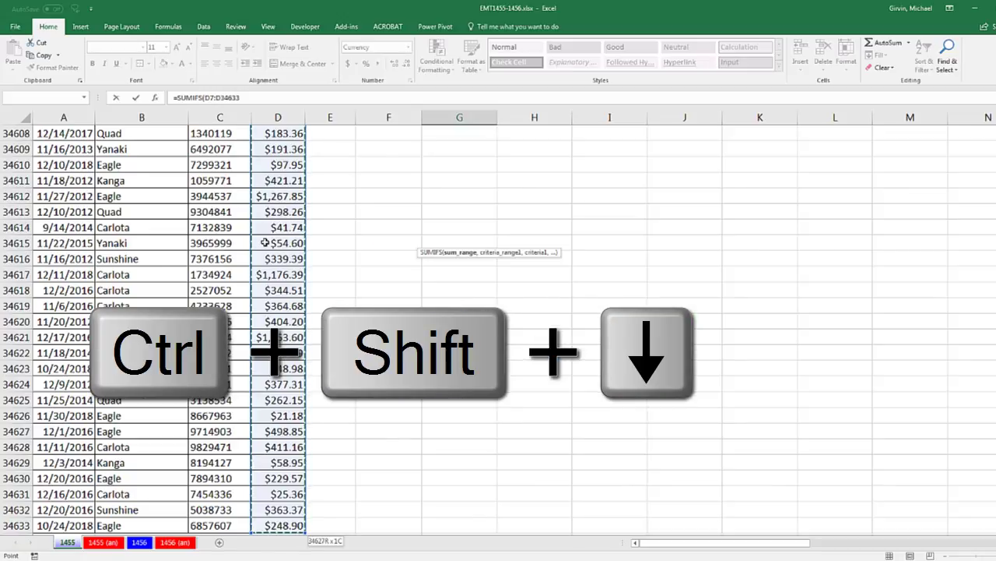
key(F4)
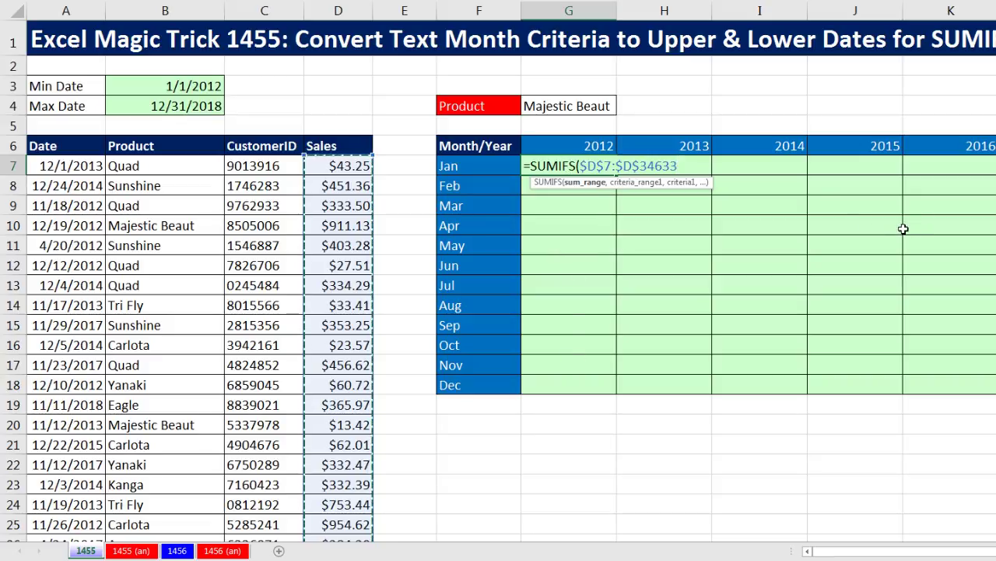
text(,)
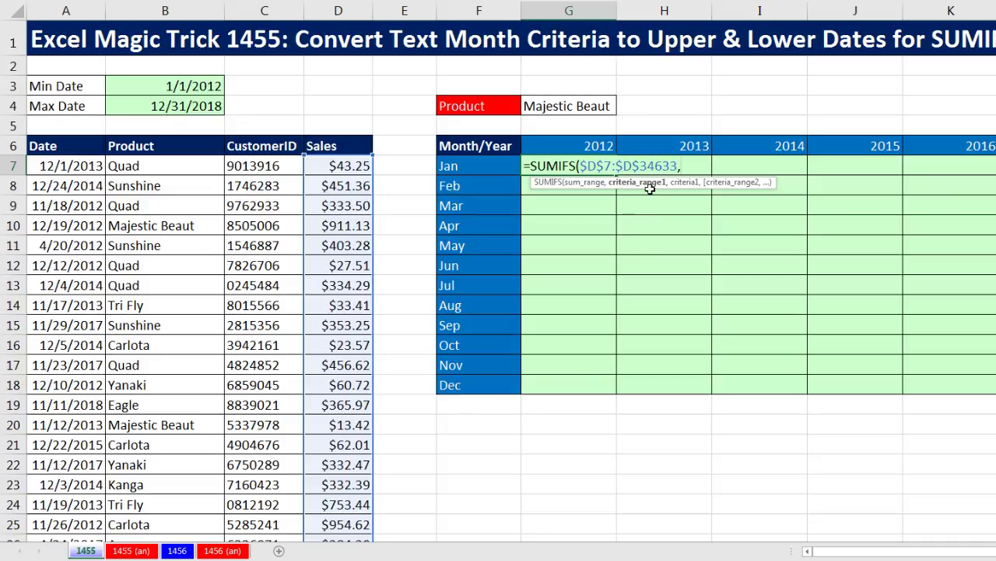
Step: Add the Product column $B$7:$B$34633 as the first criteria range and $G$4 as its criterion, both with absolute references
click(153, 166)
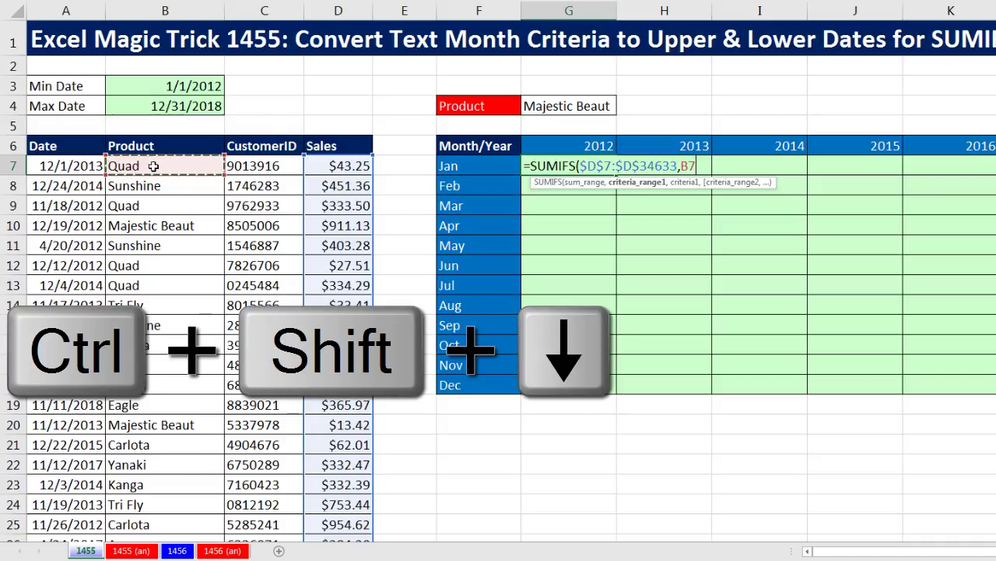
key(ctrl+shift+Down)
key(F4)
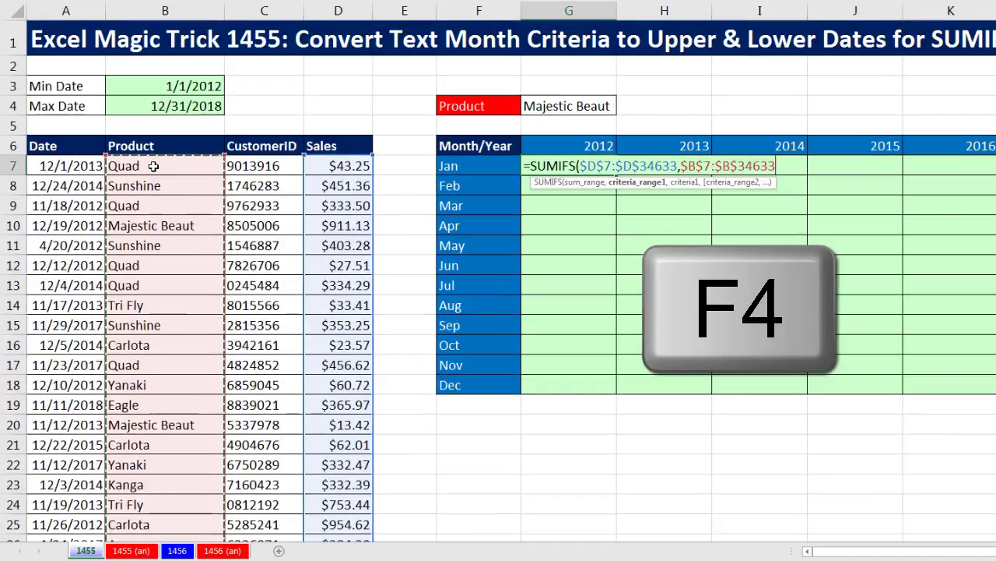
text(,)
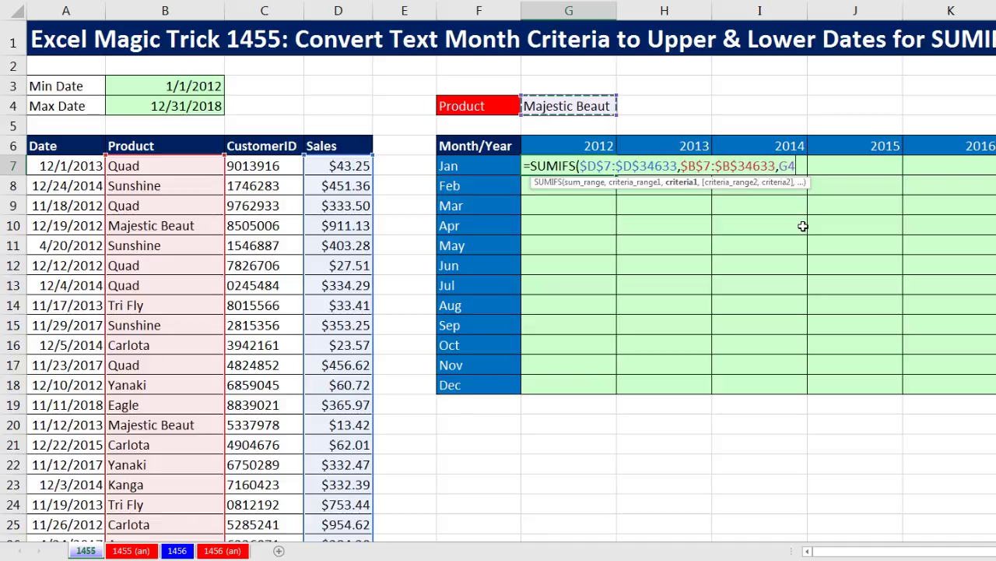
key(F4)
text(,)
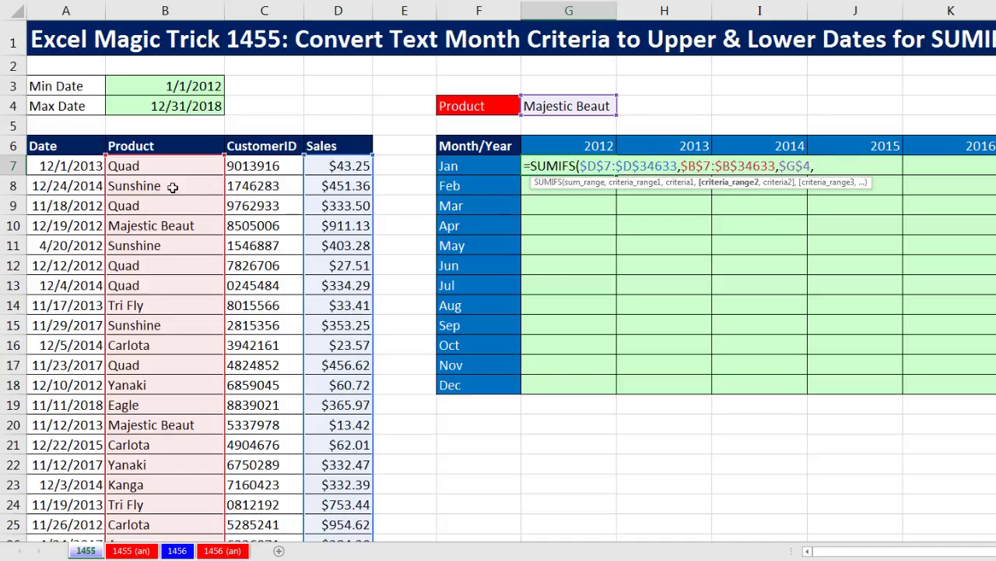
Step: Add the Date column $A$7:$A$34633 as the second criteria range, locked with absolute references
click(60, 167)
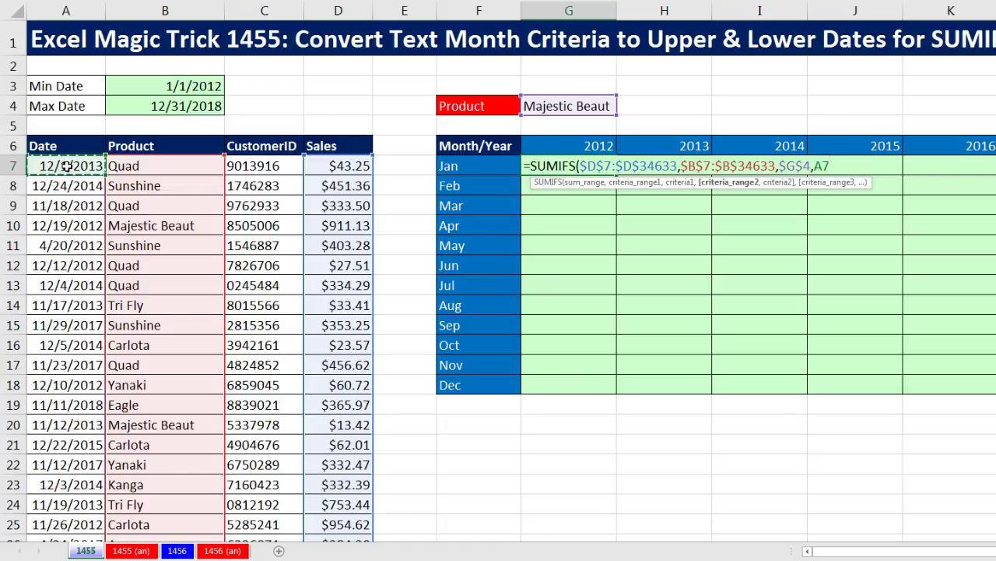
key(ctrl+shift+Down)
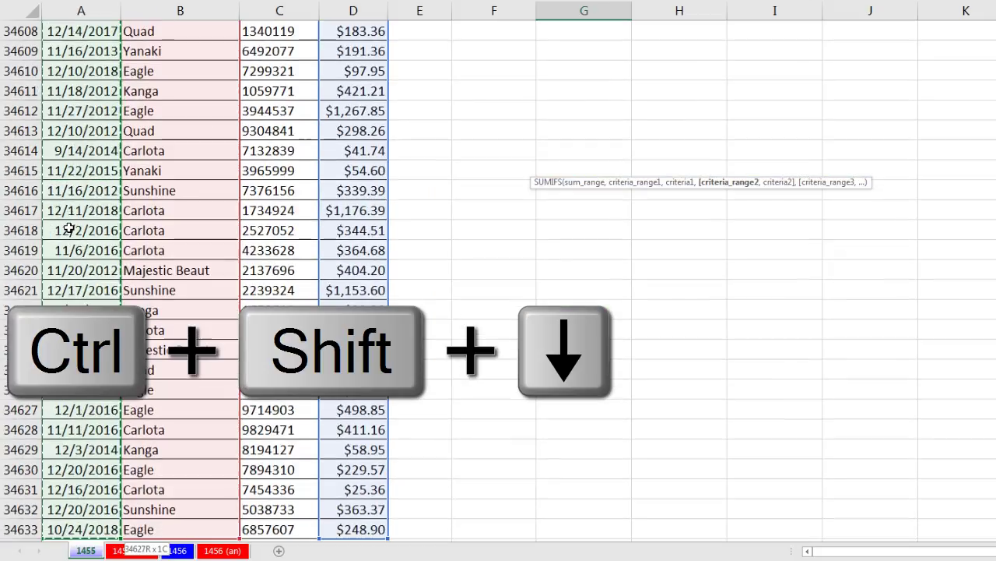
key(F4)
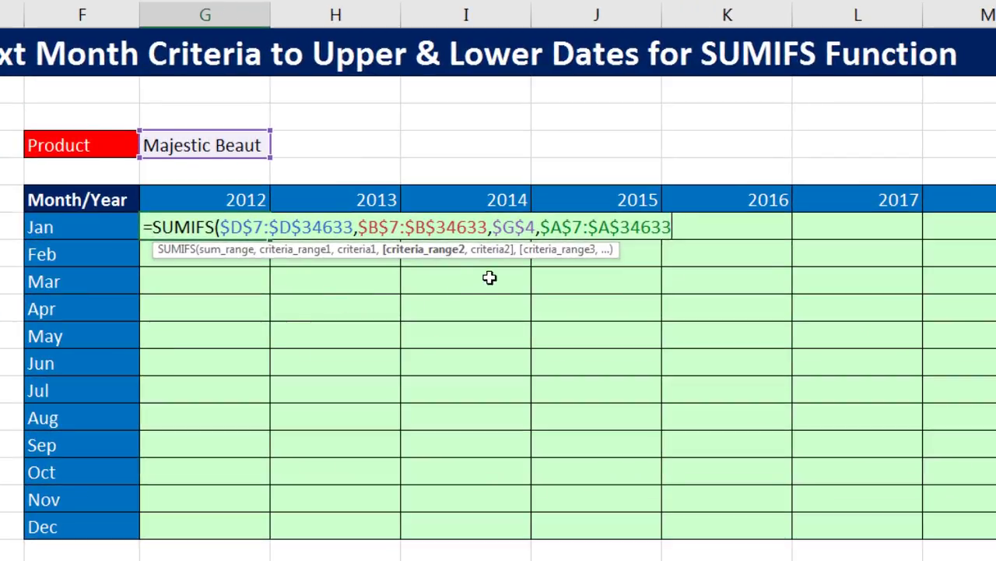
Step: Build the second criterion by joining day 1, the month in F7 and the year in G6 as 1&F7&G6
text(,1&)
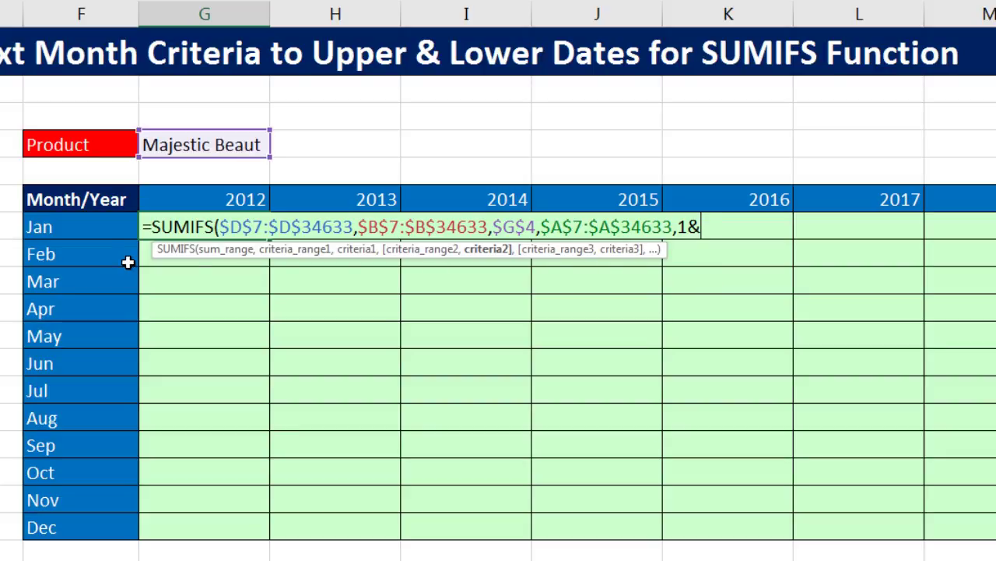
click(79, 227)
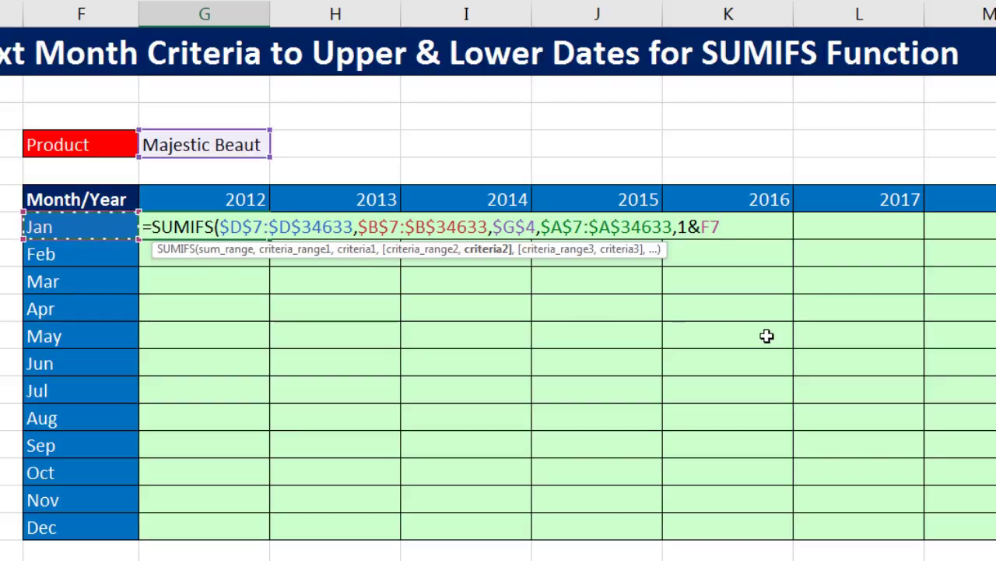
text(&)
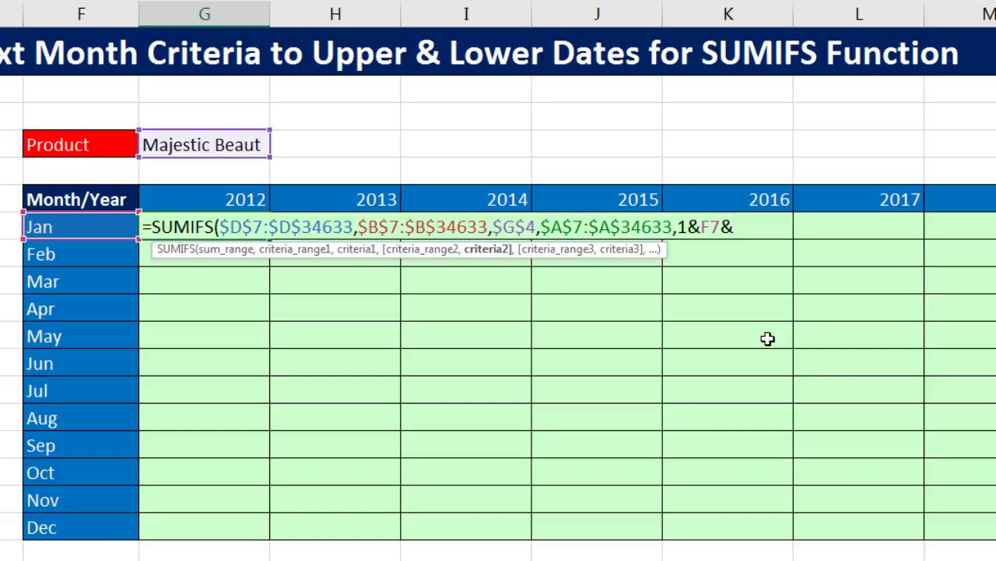
click(237, 205)
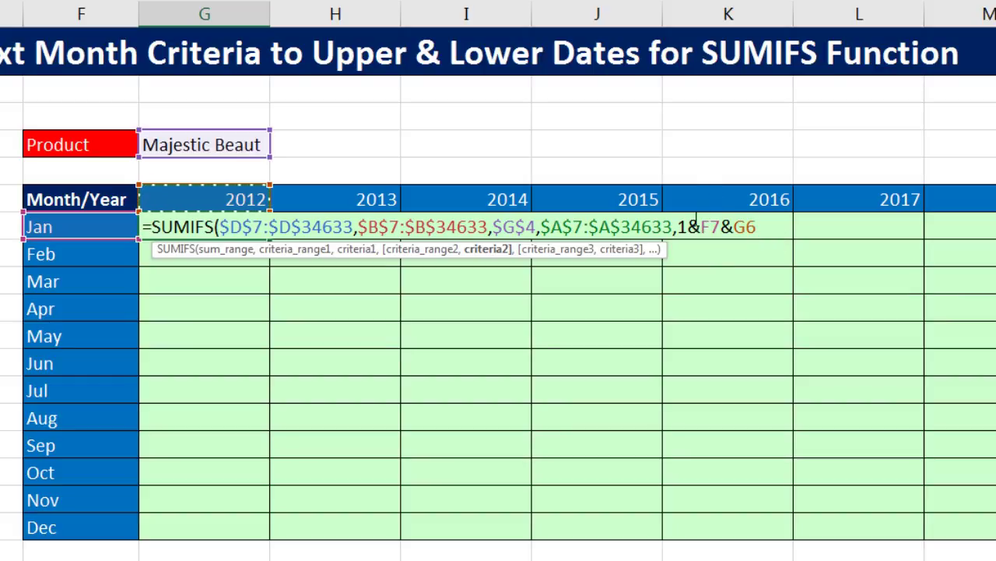
Step: Evaluate the joined expression 1&F7&G6 inside the formula to check the date text, and restore the cell references
click(489, 251)
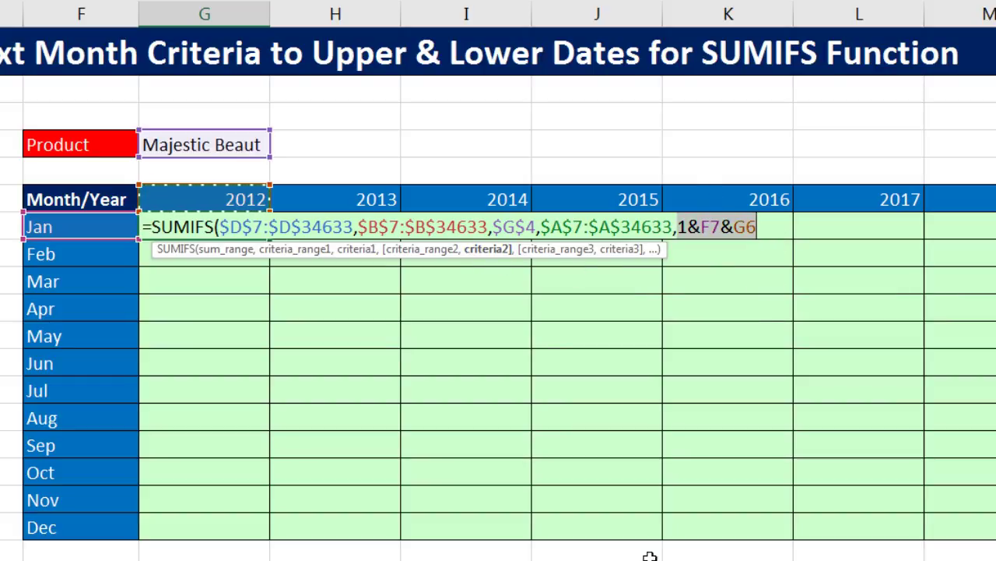
key(F9)
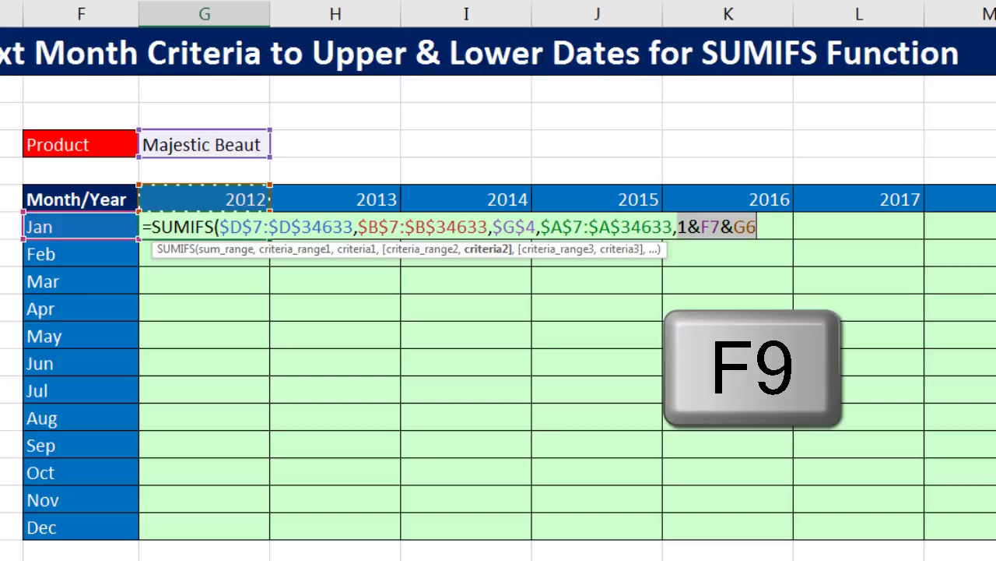
key(F9)
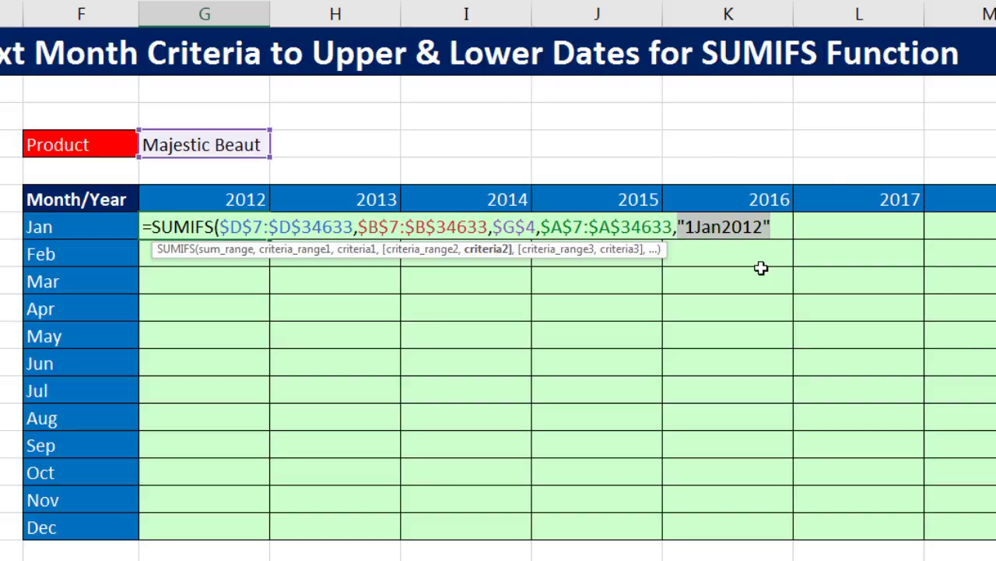
key(ctrl+z)
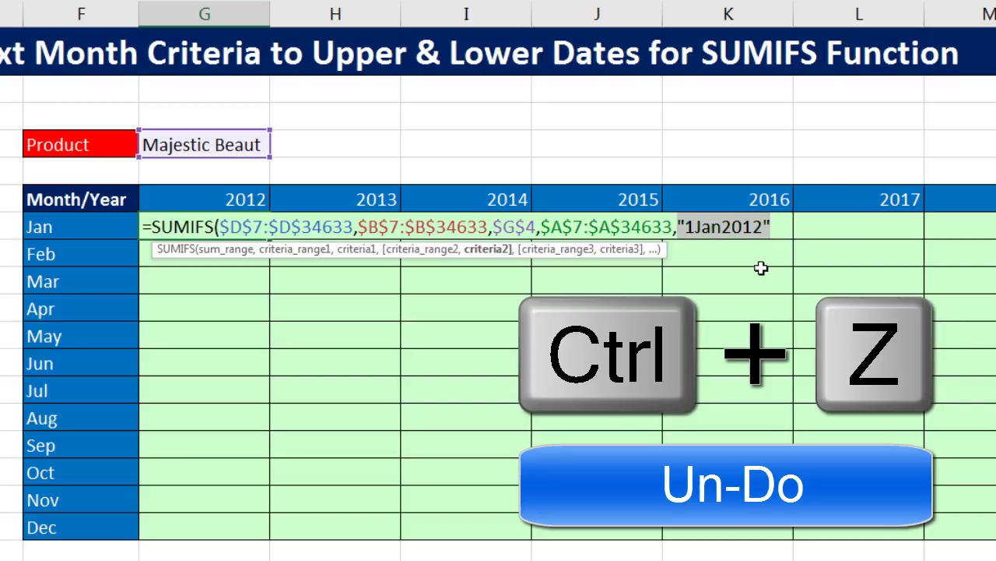
key(ctrl+z)
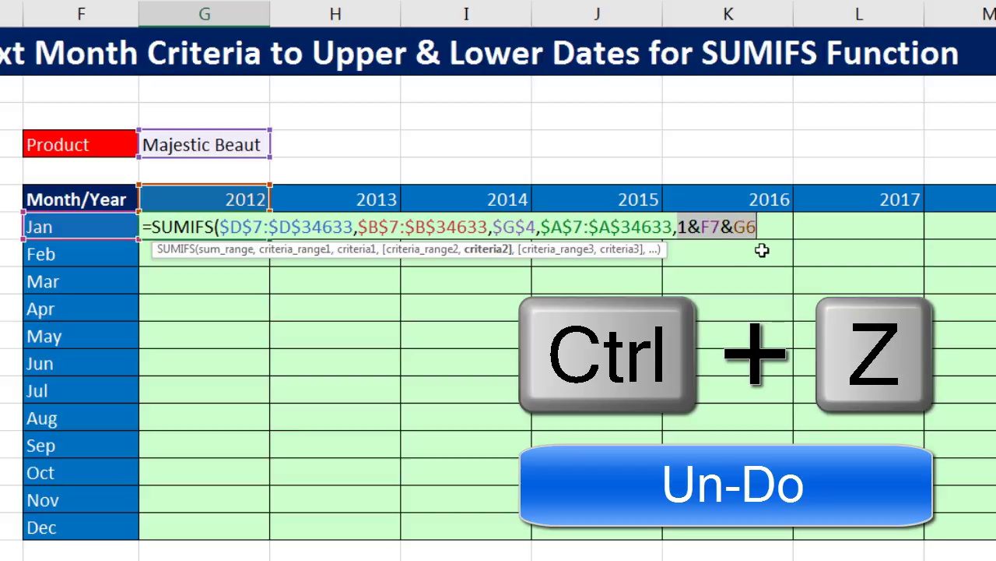
Step: Add a greater-than-or-equal operator to the second criterion so it reads ">=1"&F7&G6
click(678, 226)
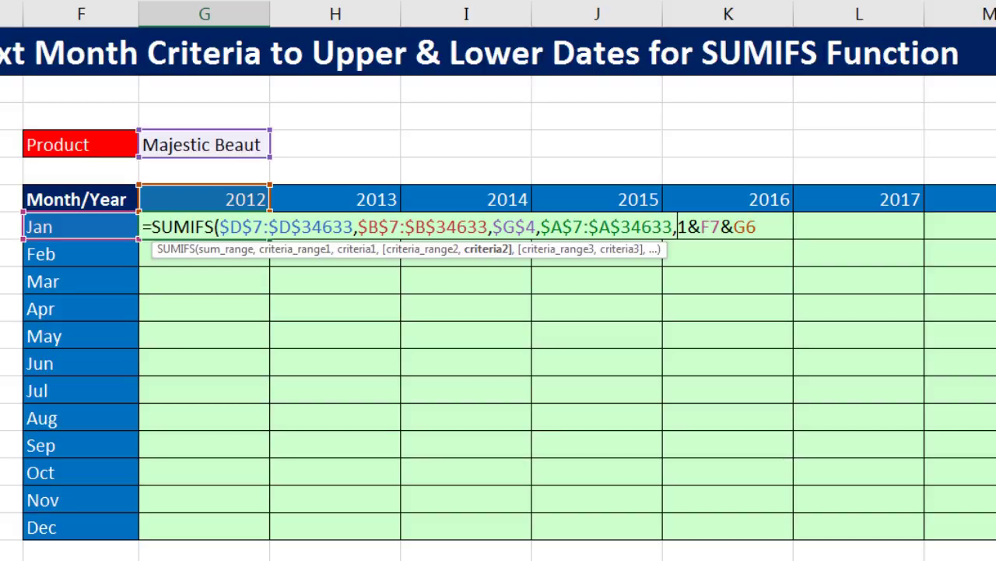
text(")
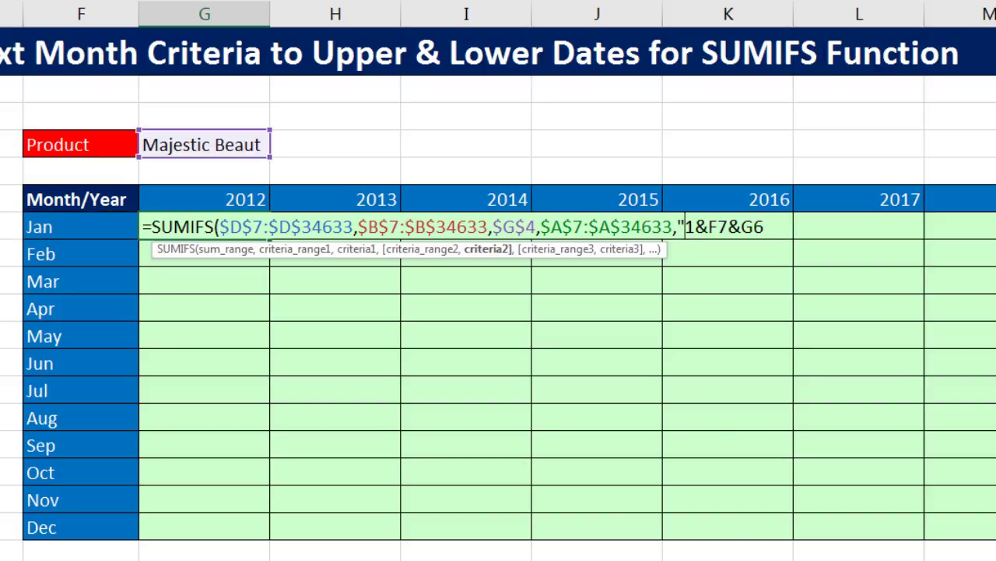
text(>)
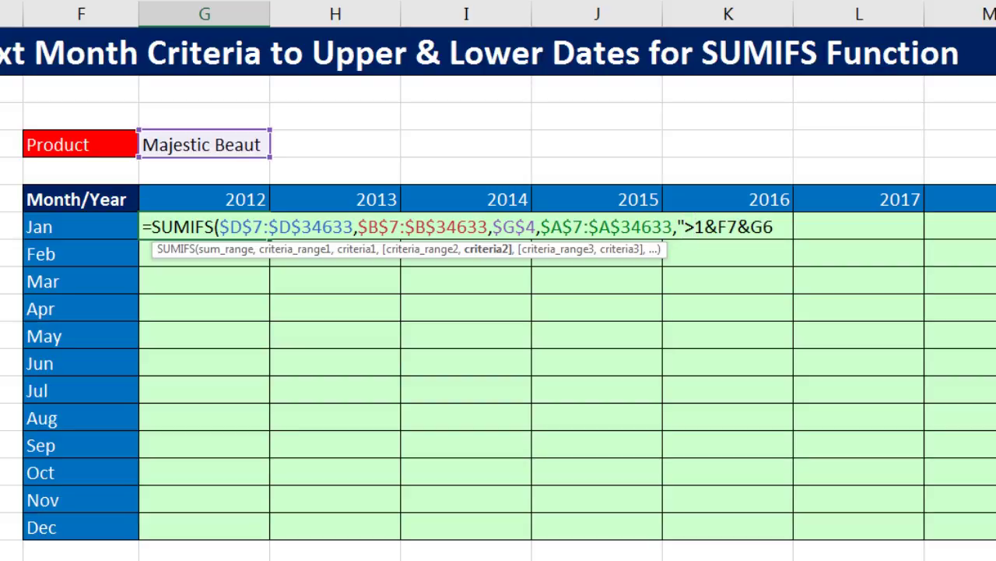
text(=)
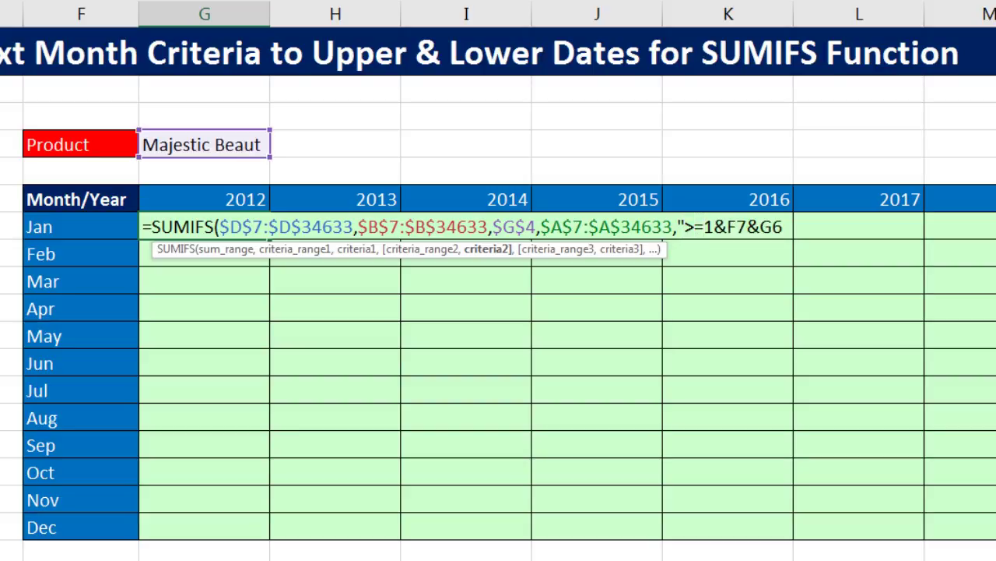
click(713, 227)
text(")
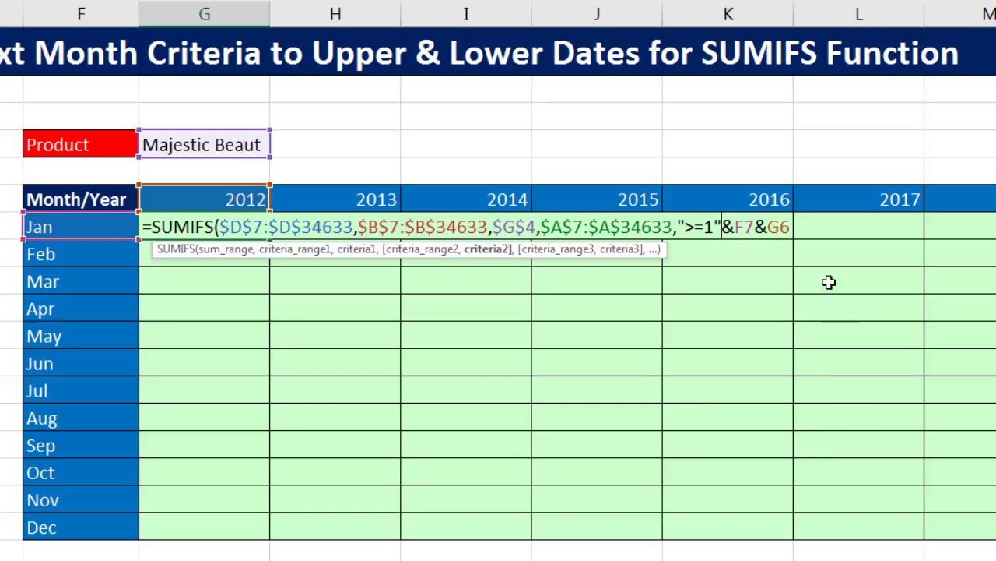
Step: Evaluate the whole criteria2 argument inside the formula to check its text, and restore the cell references
click(507, 250)
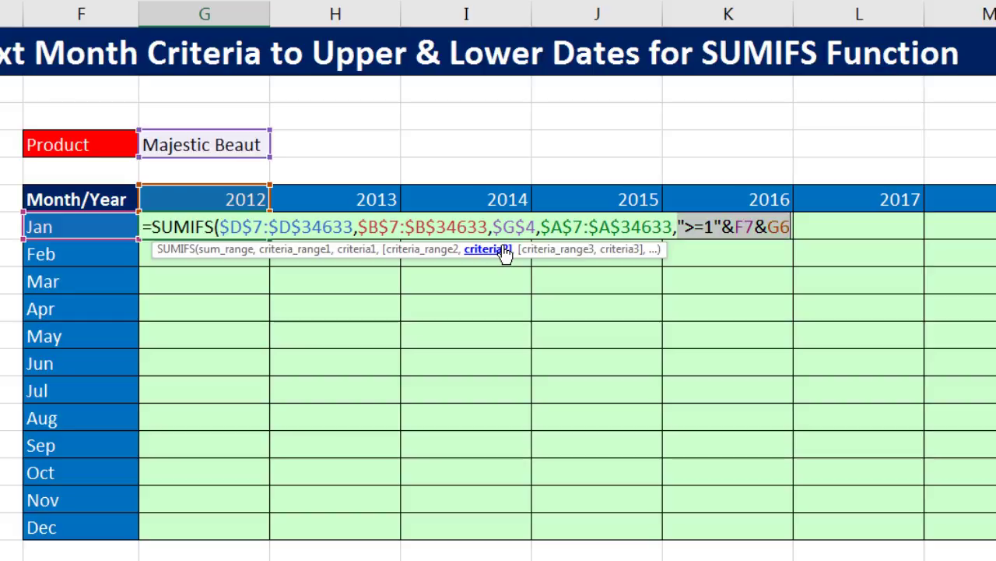
key(F9)
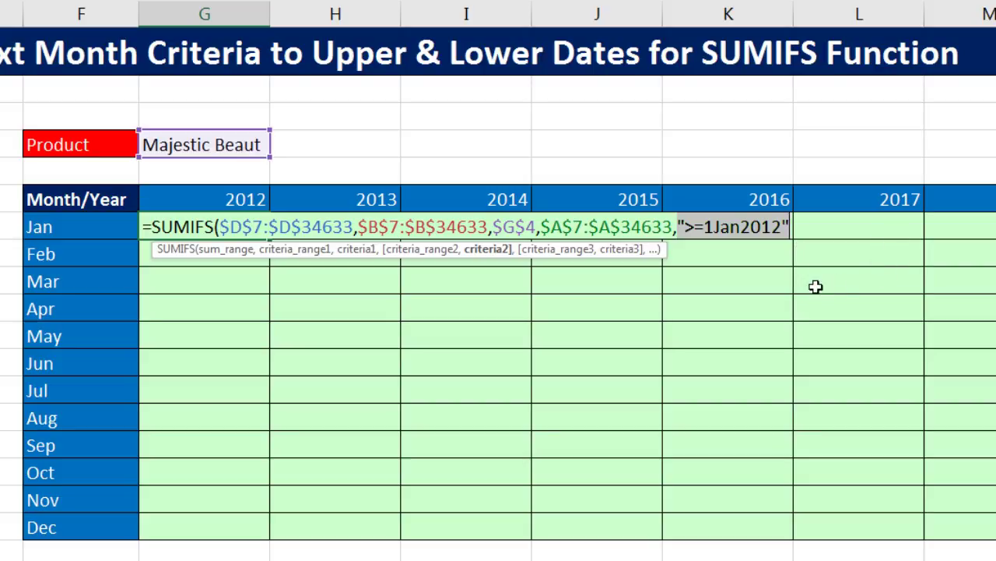
key(ctrl+z)
key(ctrl+z)
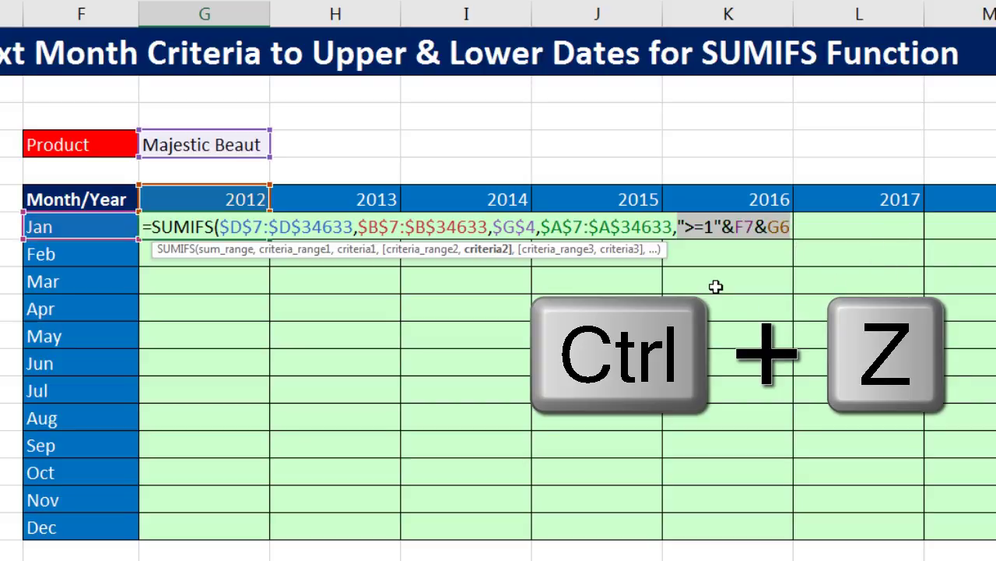
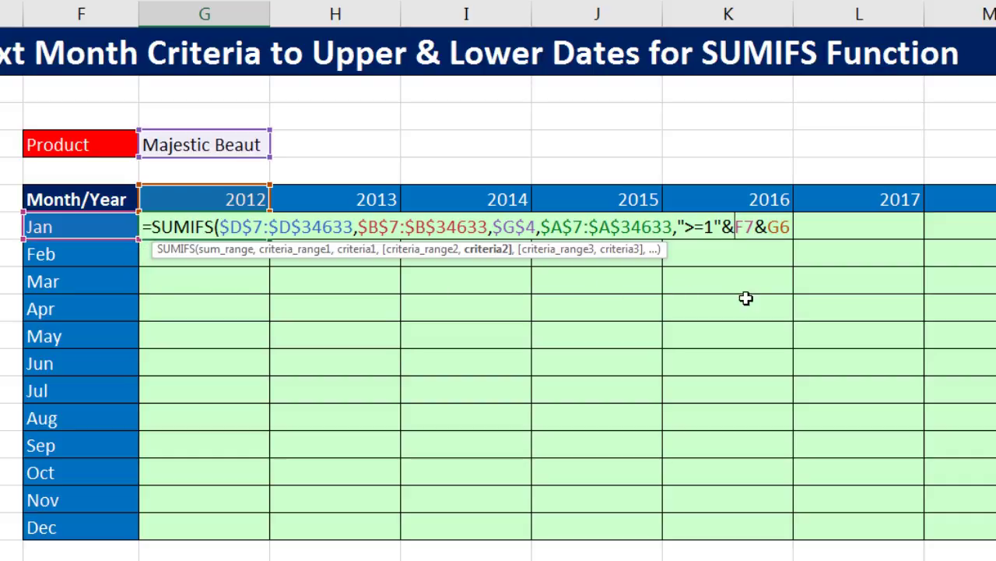
Step: Make the lower-date references mixed, locking the month's column as $F7 and the year's row as G$6
click(736, 249)
key(F4)
key(F4)
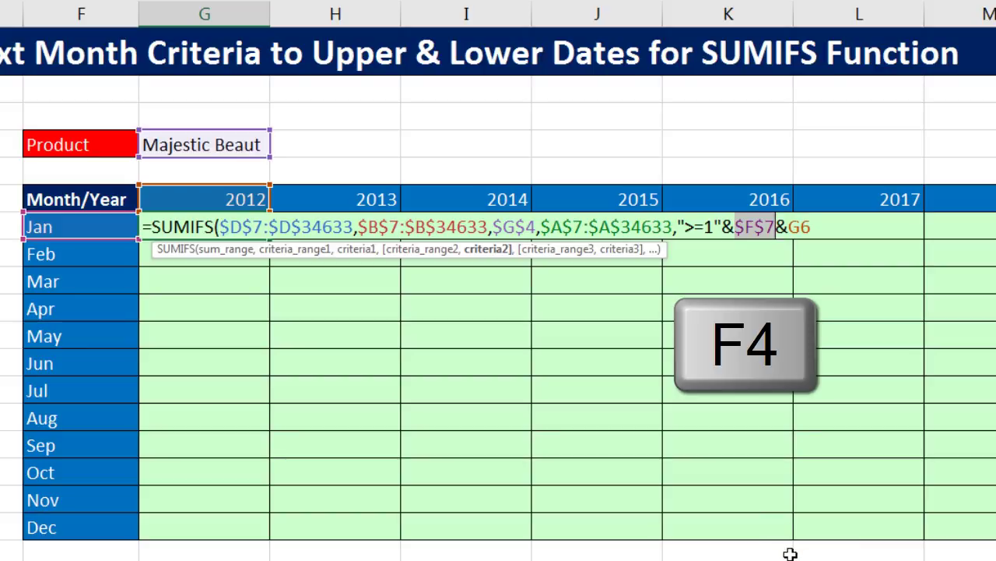
key(F4)
key(F4)
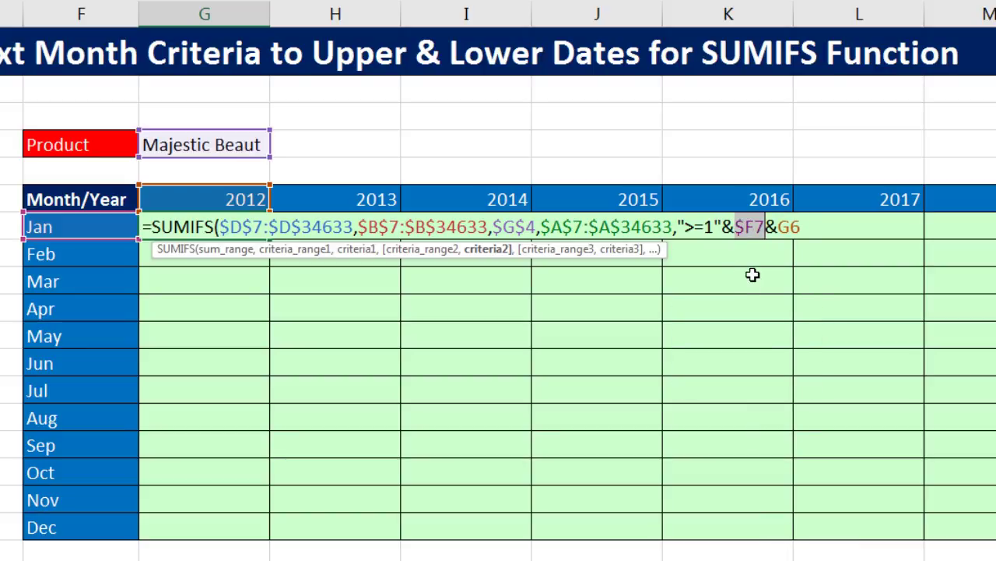
key(End)
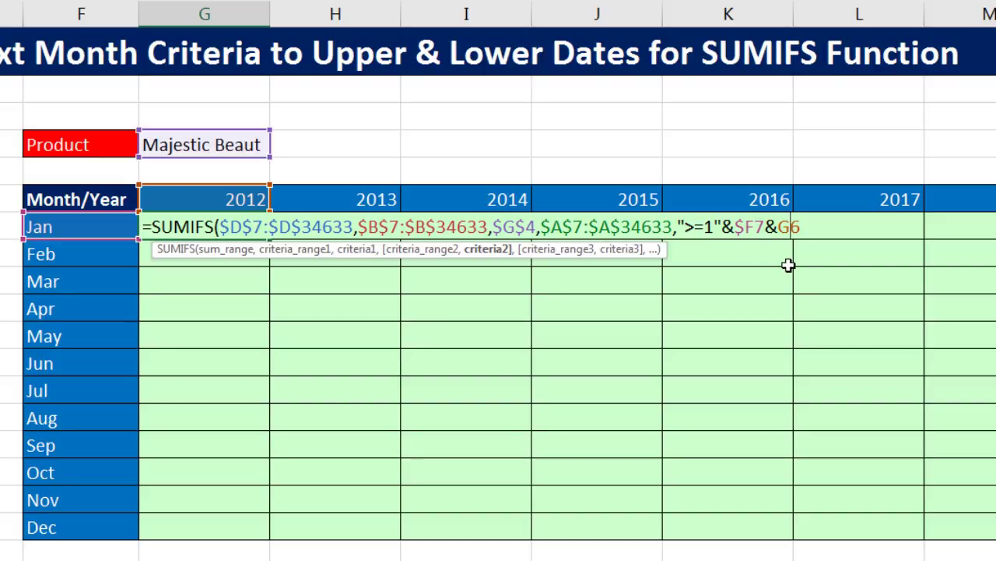
key(F4)
key(F4)
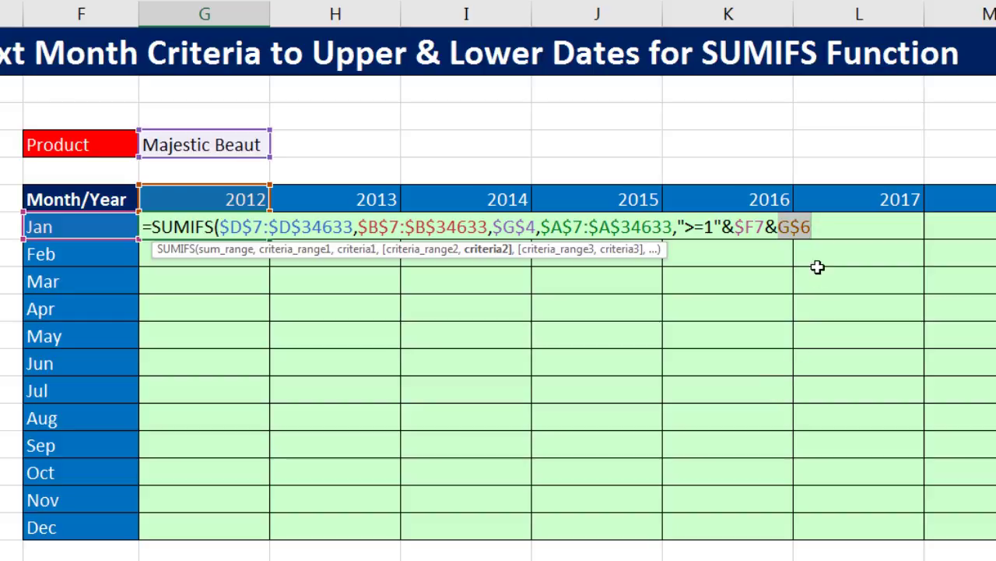
Step: Add the Date column $A$7:$A$34633 as the third criteria range by copying the second criteria range
click(818, 228)
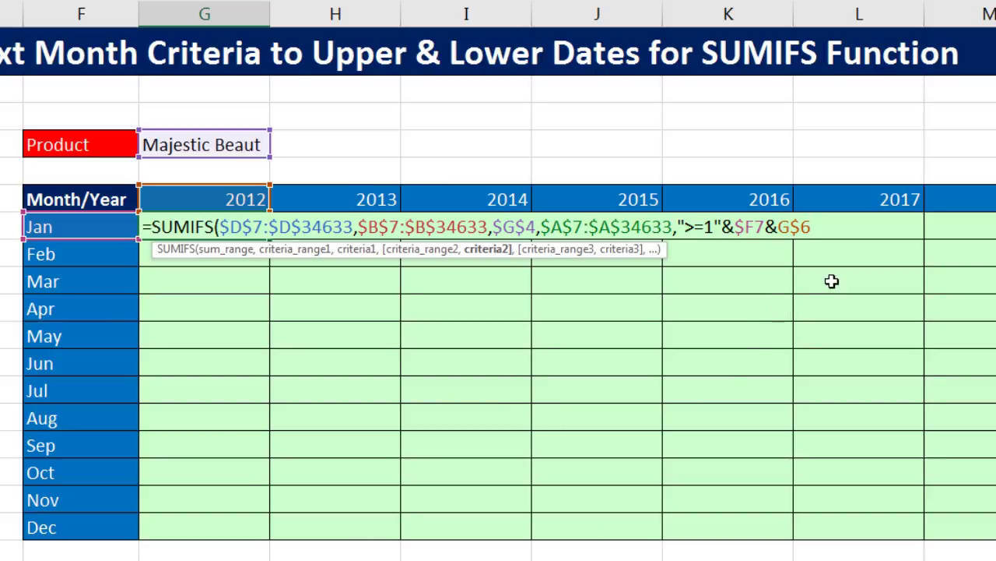
text(,)
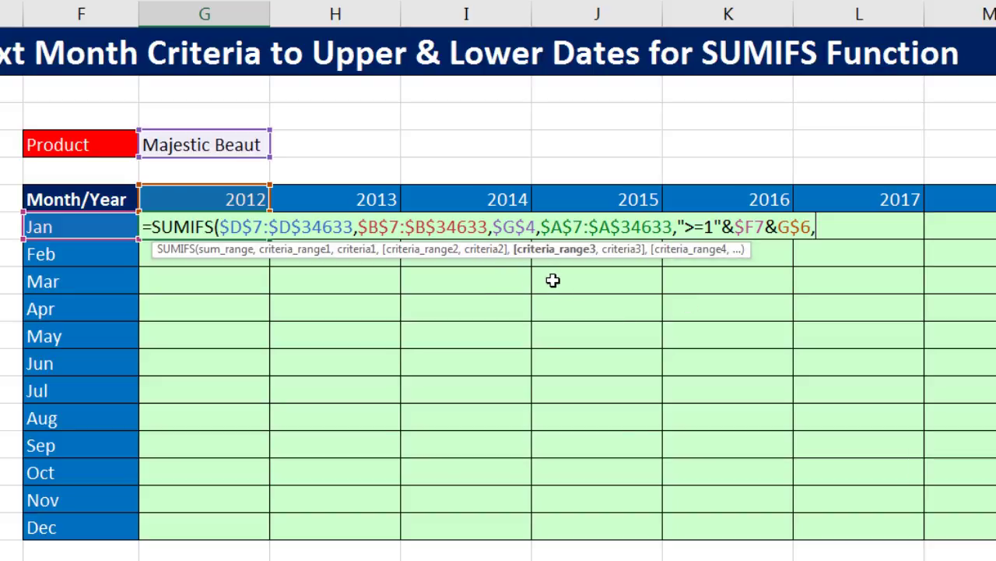
click(423, 259)
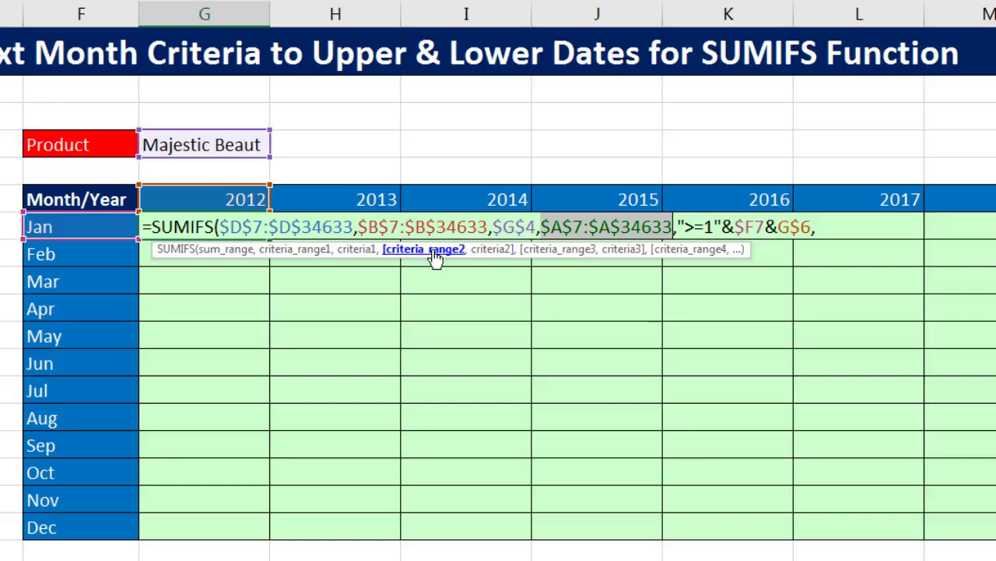
key(ctrl+c)
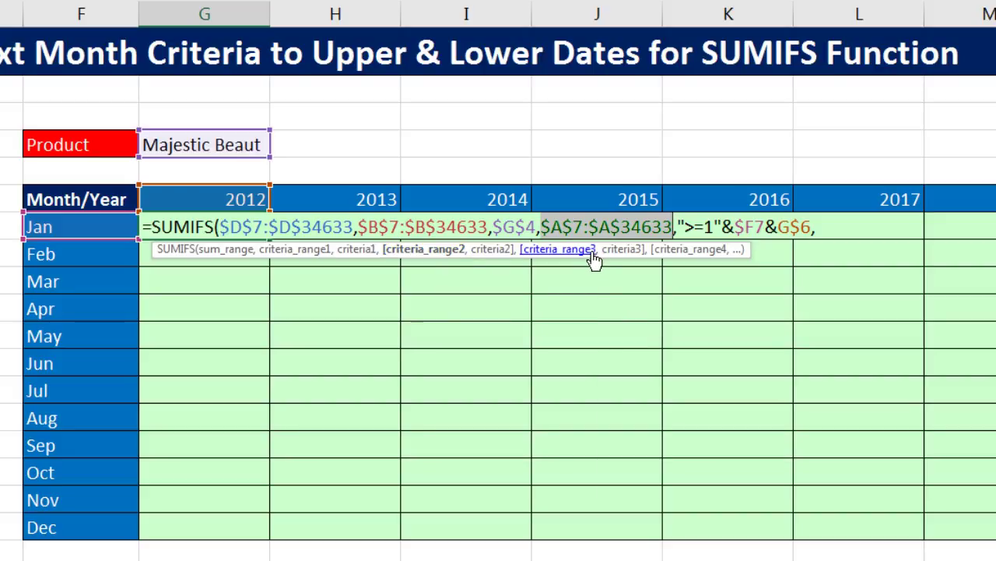
click(557, 249)
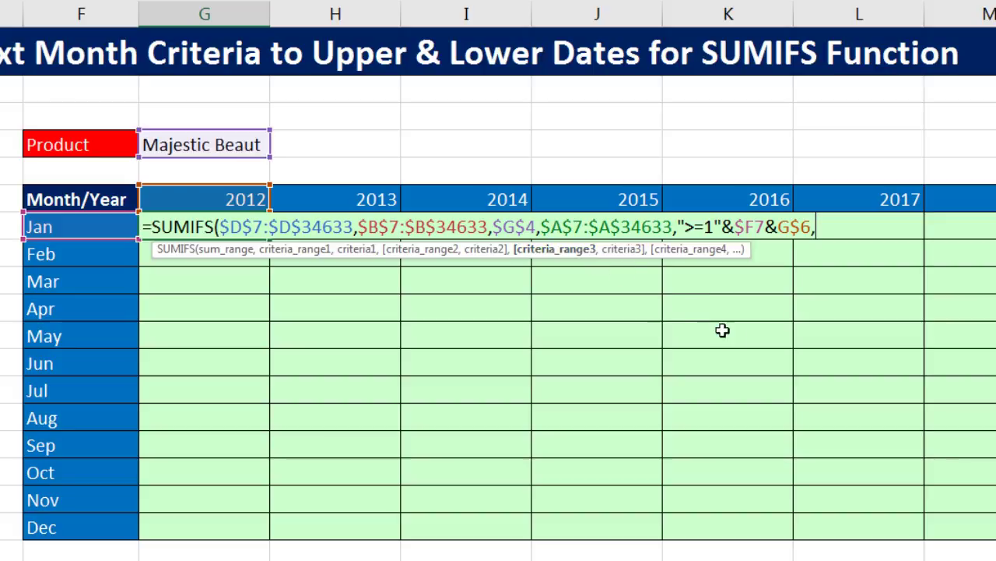
key(ctrl+v)
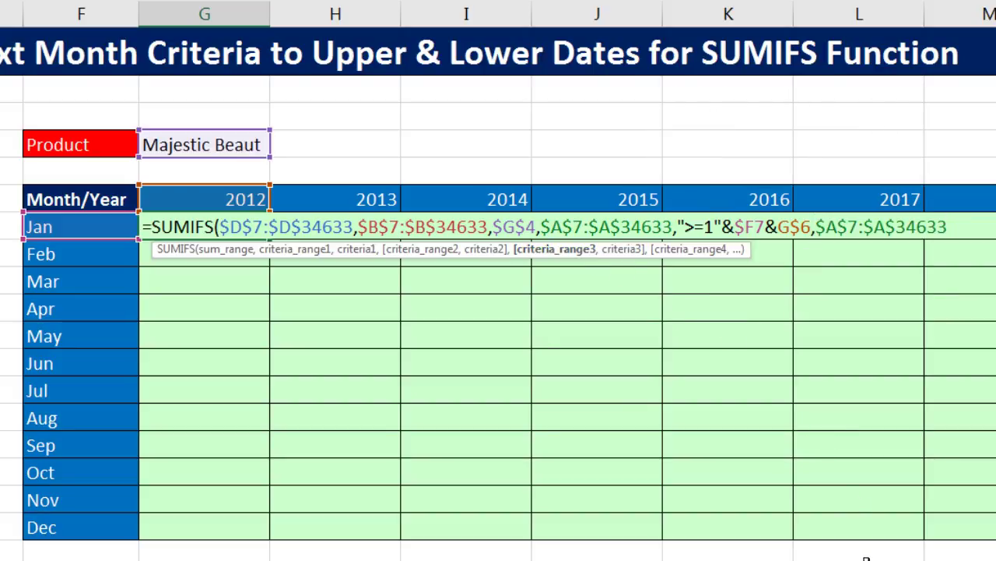
text(,)
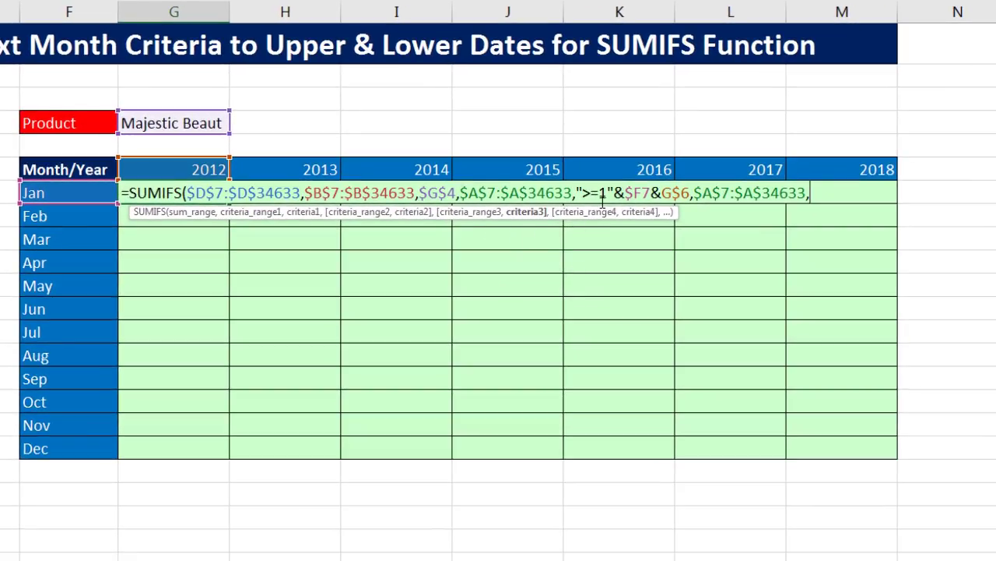
Step: Copy the date join from the second criterion into the third and remove its stray quotation mark, leaving 1&$F7&G$6
drag(598, 193, 691, 195)
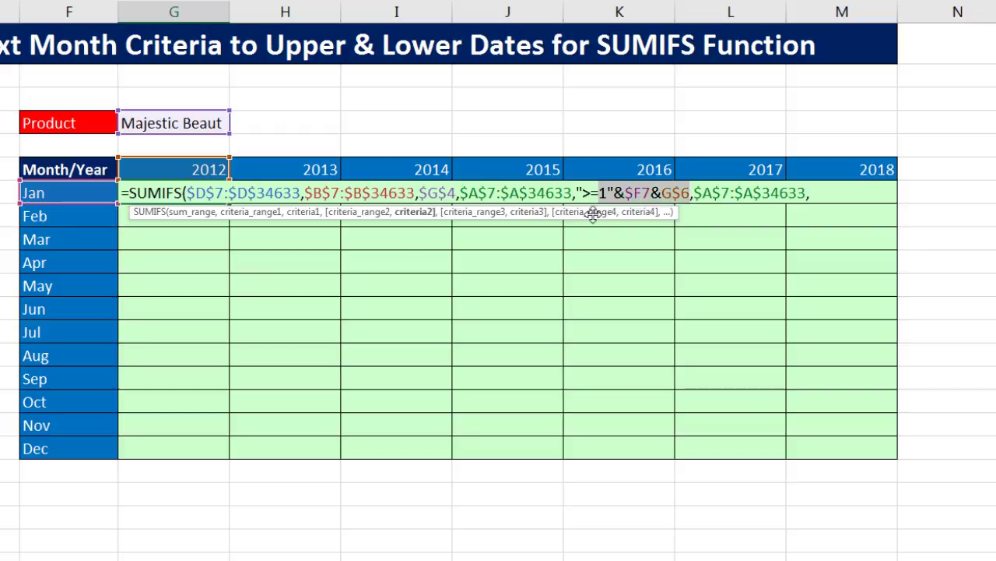
key(ctrl+c)
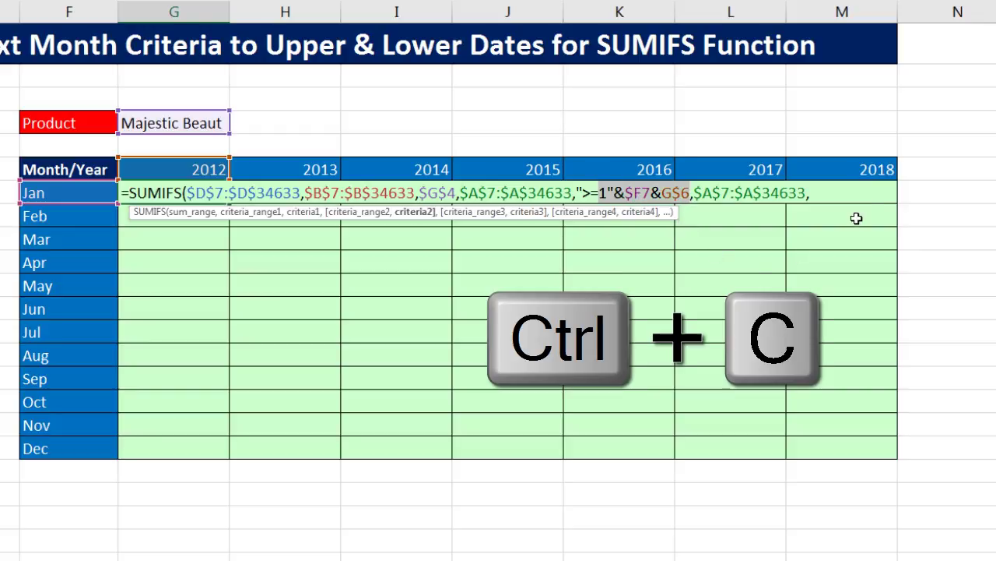
click(831, 194)
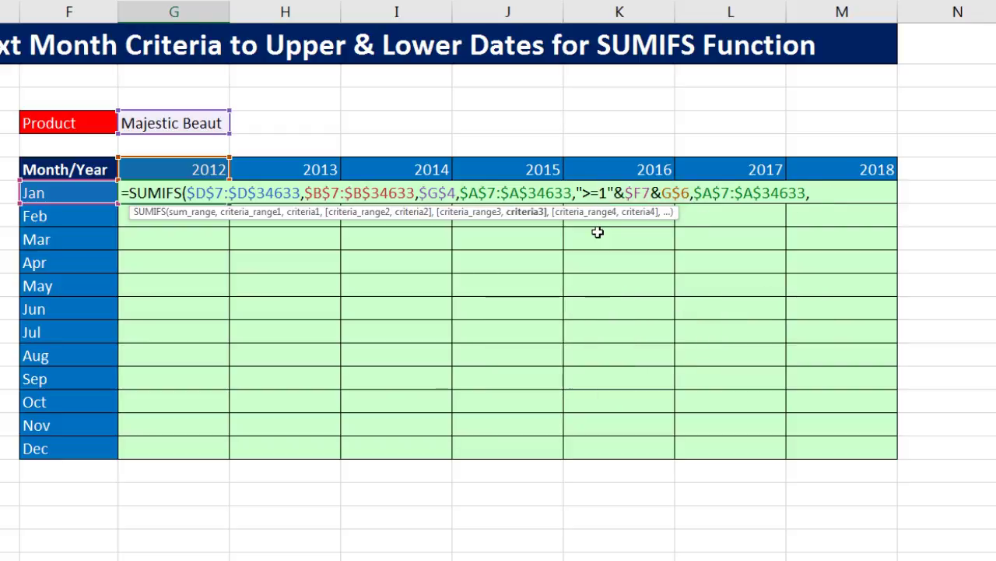
drag(672, 218, 885, 260)
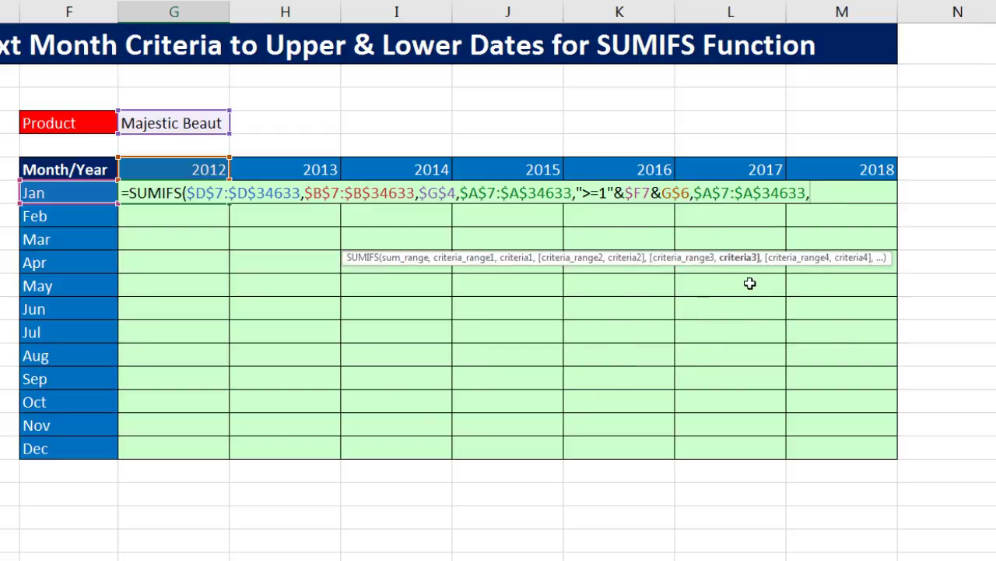
key(ctrl+v)
click(829, 193)
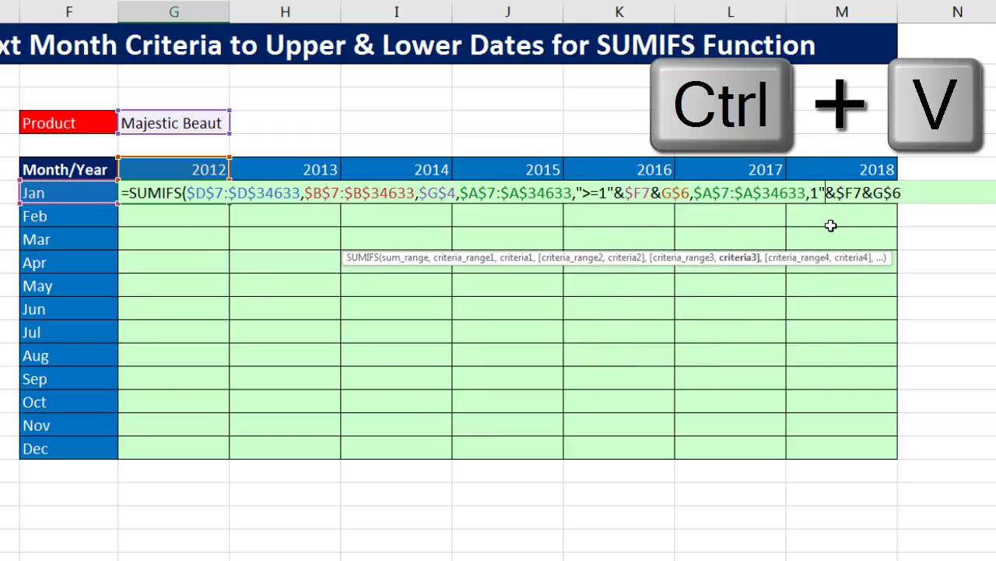
key(BackSpace)
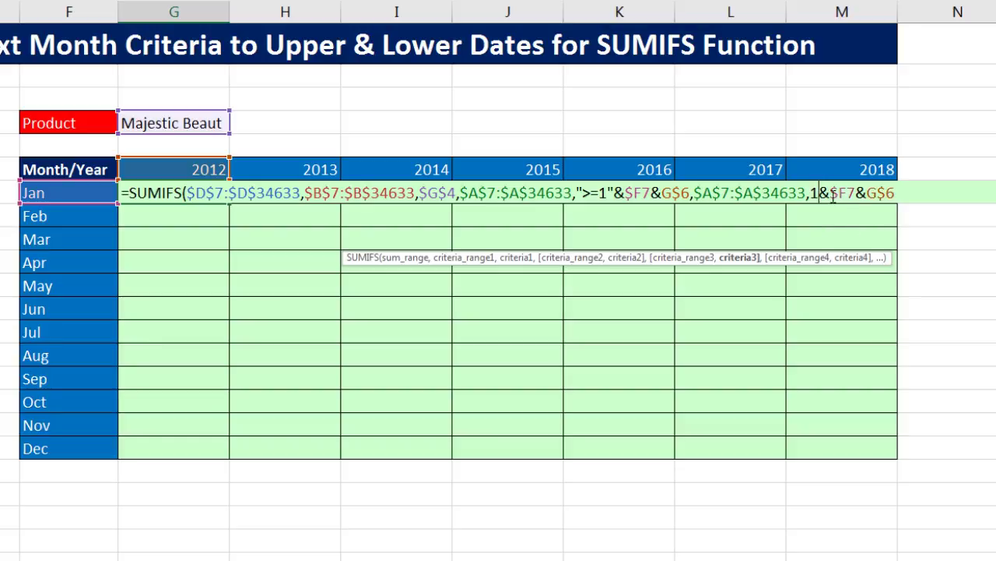
Step: Wrap the third criterion's date join in EOMONTH with 0 months, giving EOMONTH(1&$F7&G$6,0)
click(736, 257)
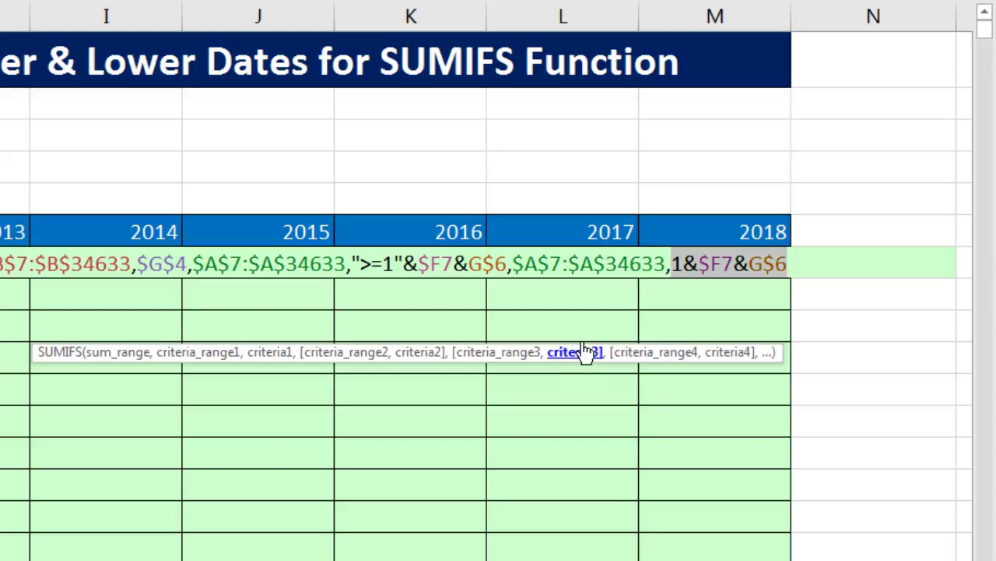
click(673, 266)
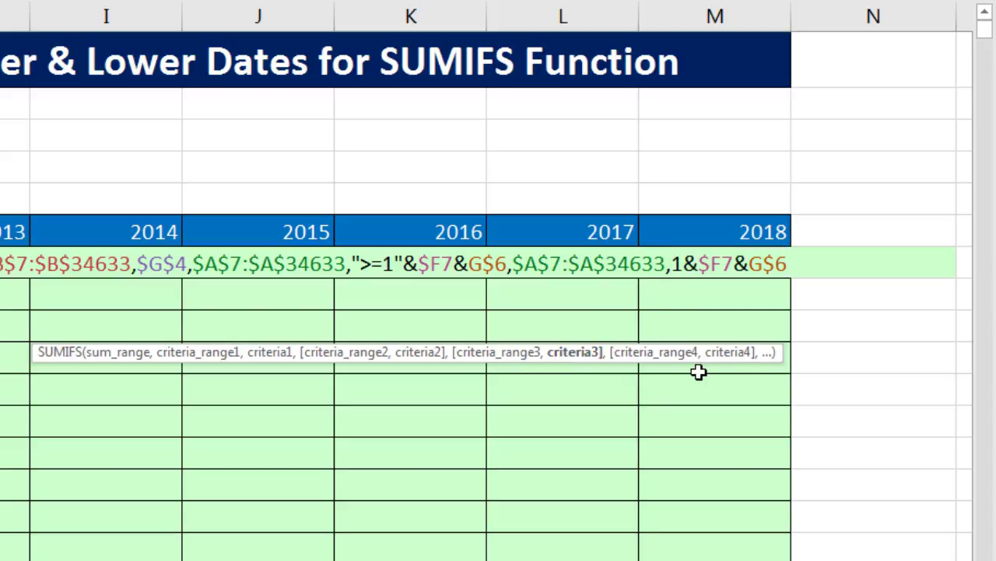
text(eo)
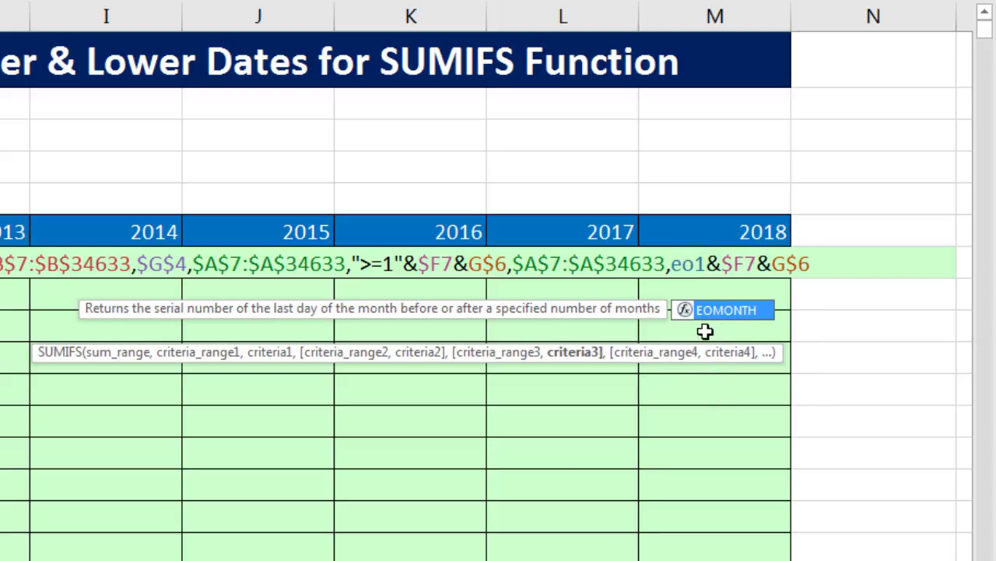
key(Tab)
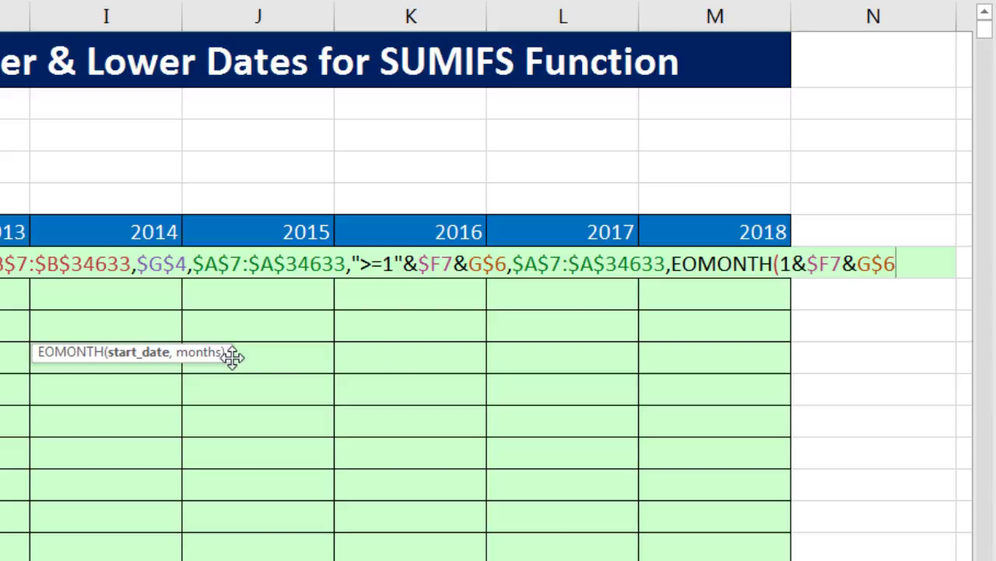
drag(229, 352, 902, 319)
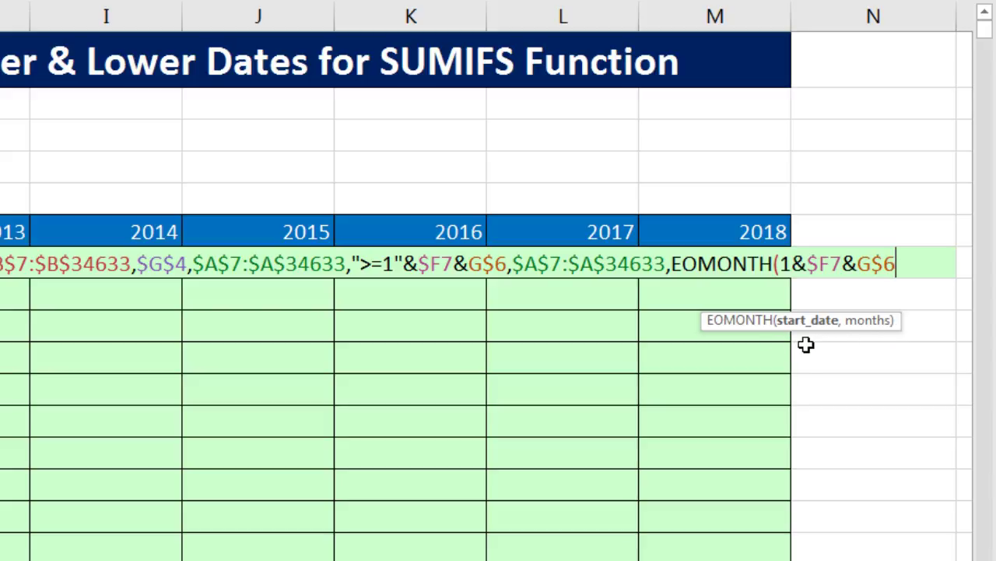
text(,0)
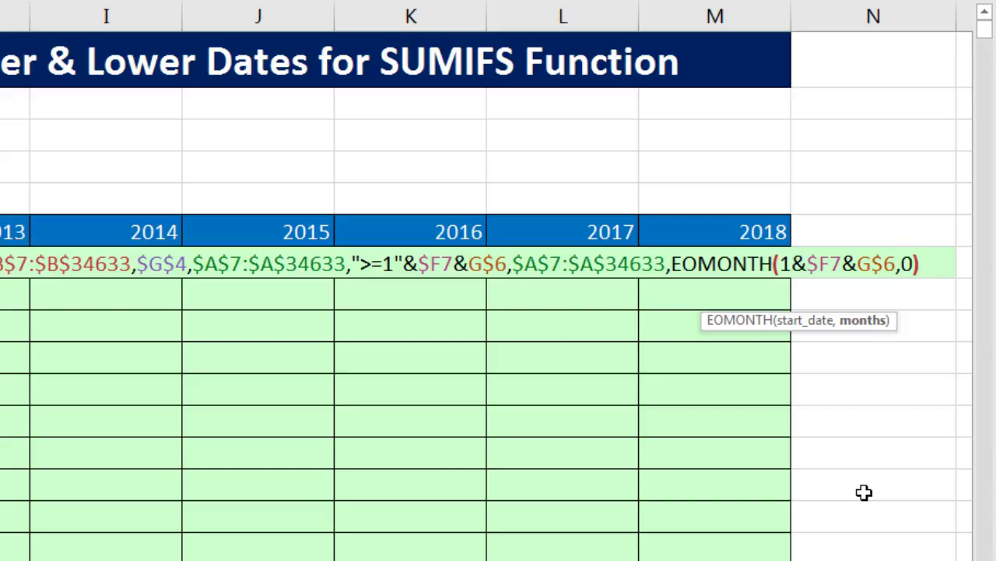
Step: Prefix the third criterion's EOMONTH with the joined comparison "<="& and close the SUMIFS parenthesis
click(671, 264)
text(")
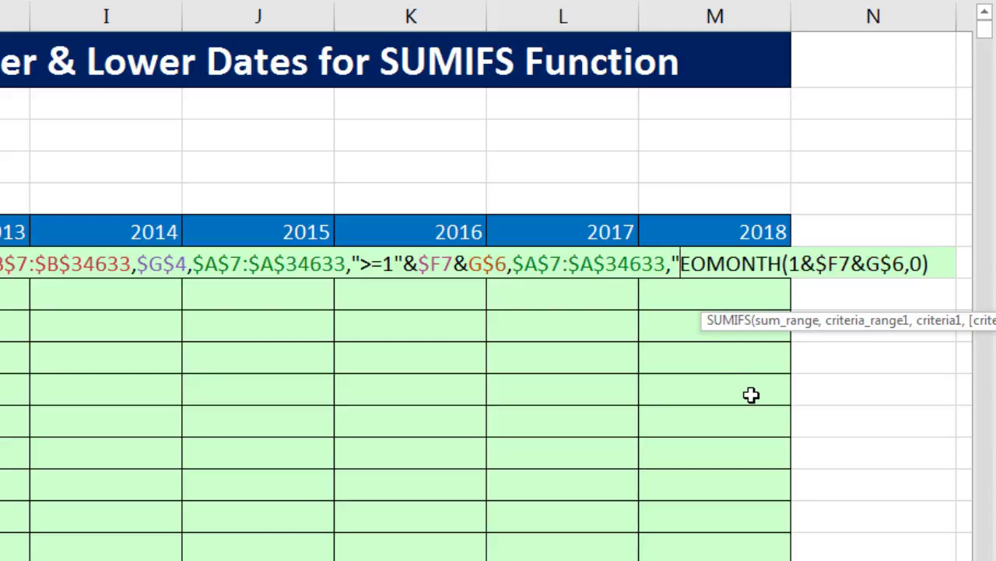
text(<=)
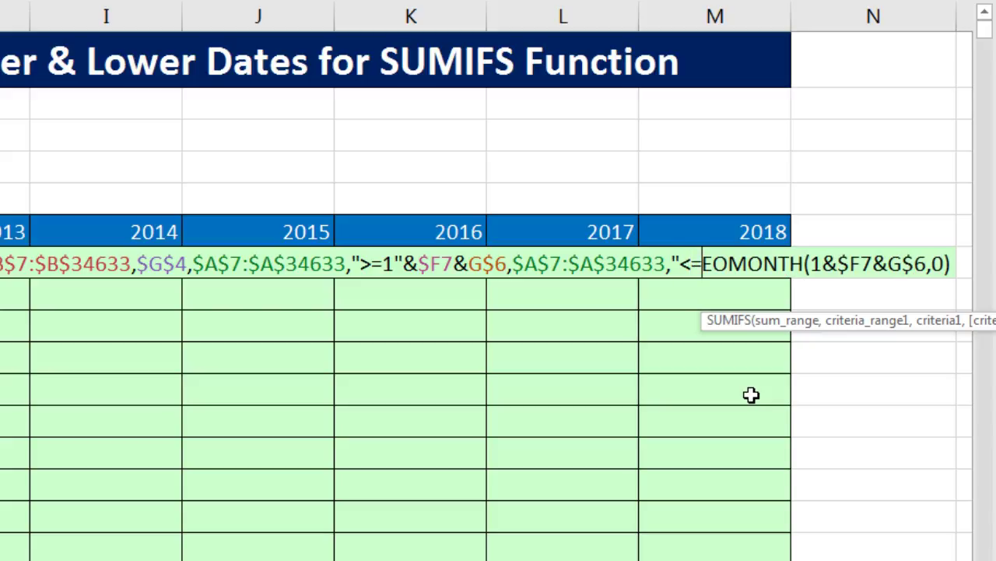
text(")
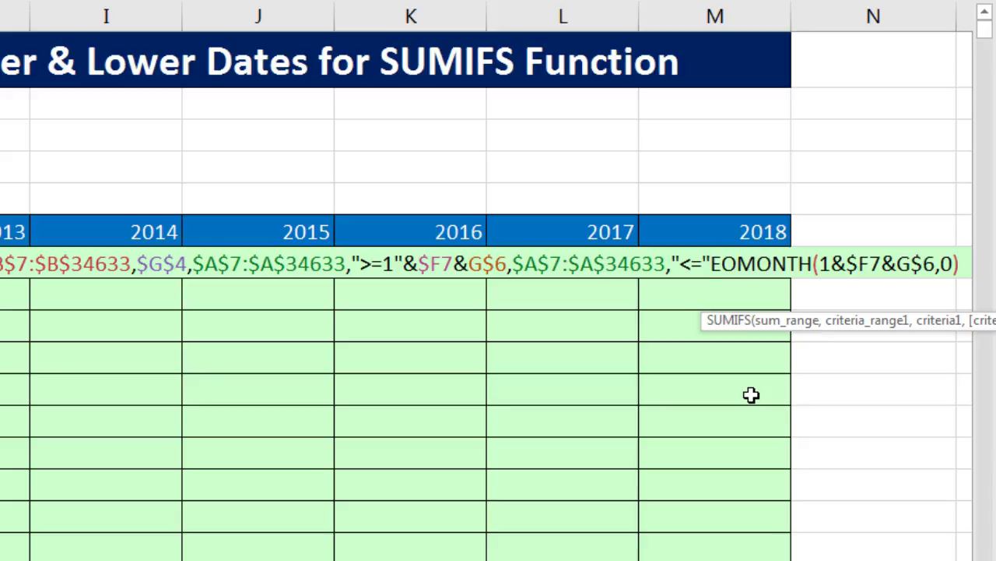
text(&)
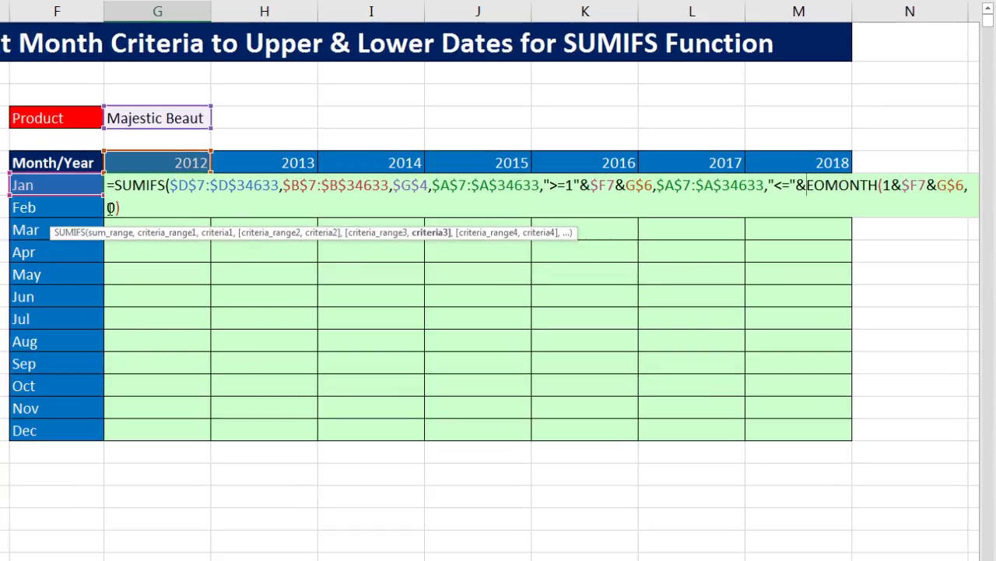
click(129, 206)
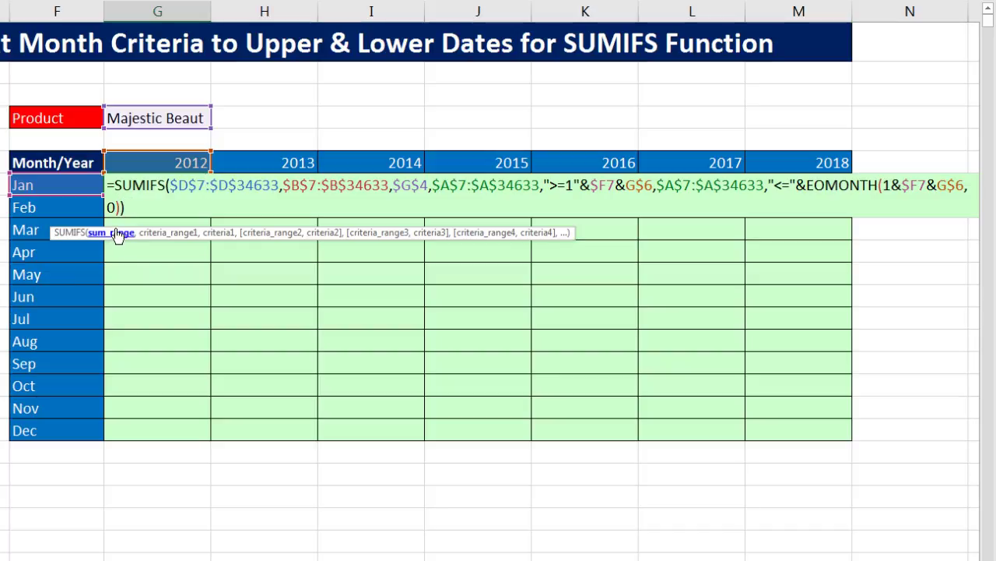
Step: Review the SUMIFS arguments one by one, from the sum range through the third criterion
click(117, 234)
click(170, 233)
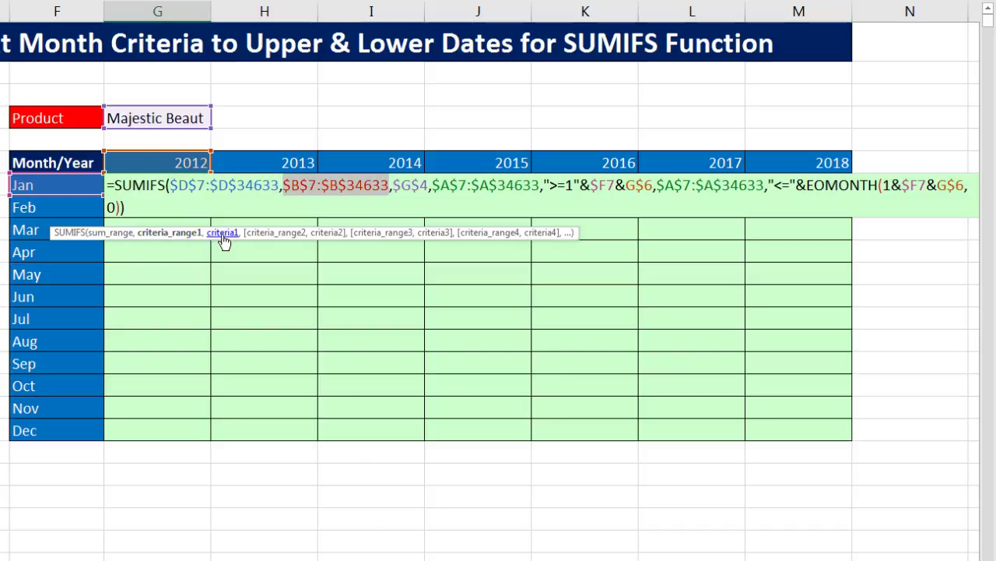
click(222, 235)
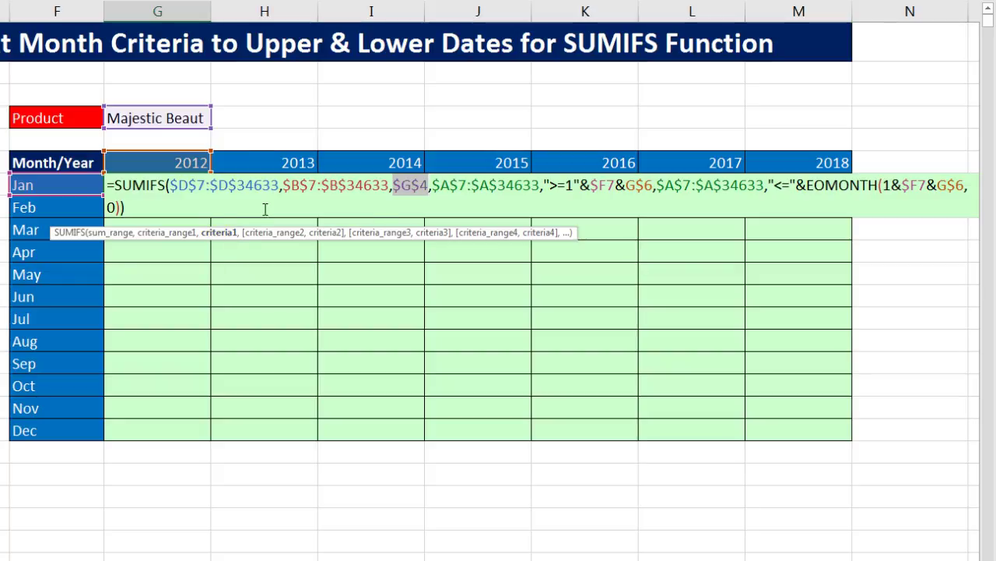
click(281, 233)
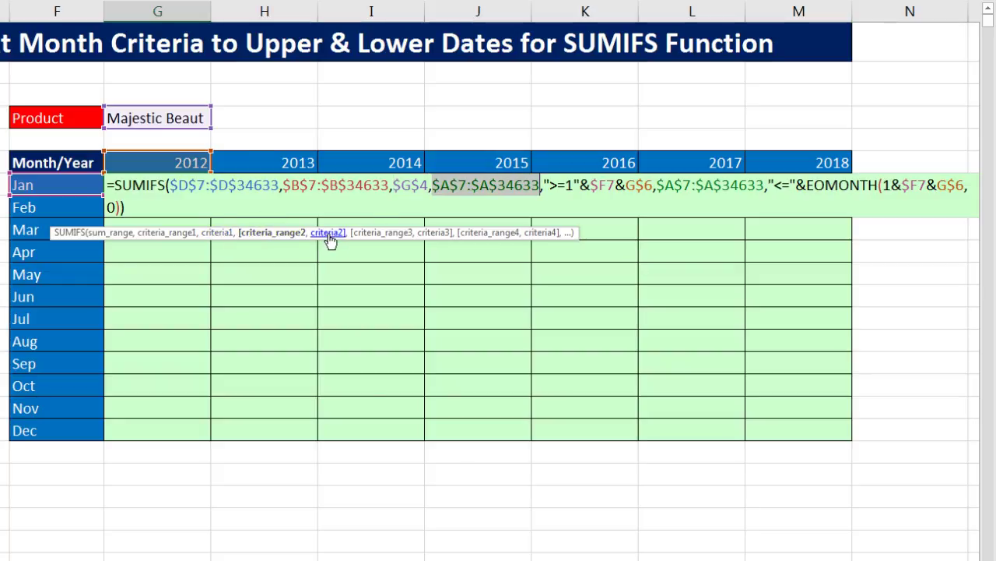
click(328, 234)
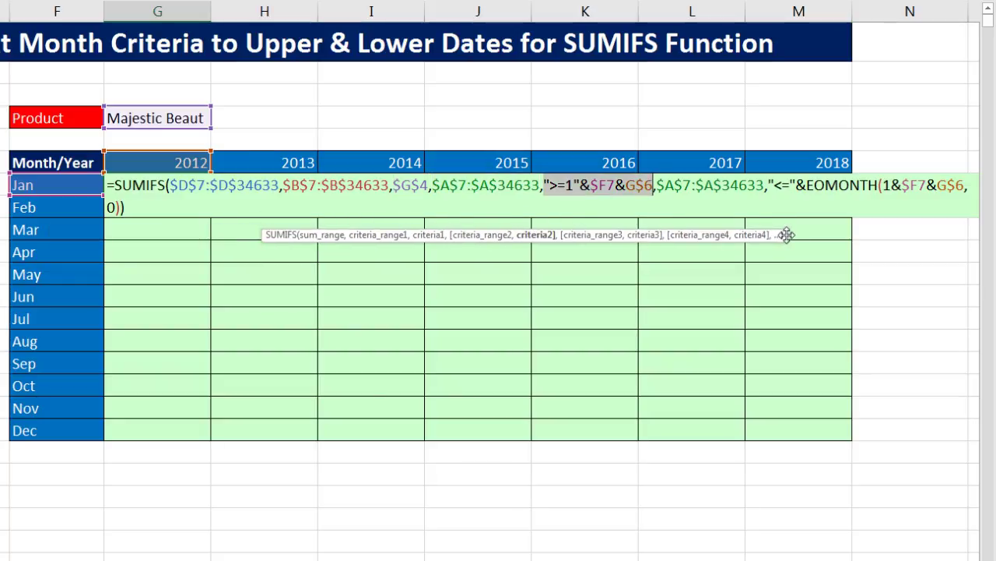
click(598, 234)
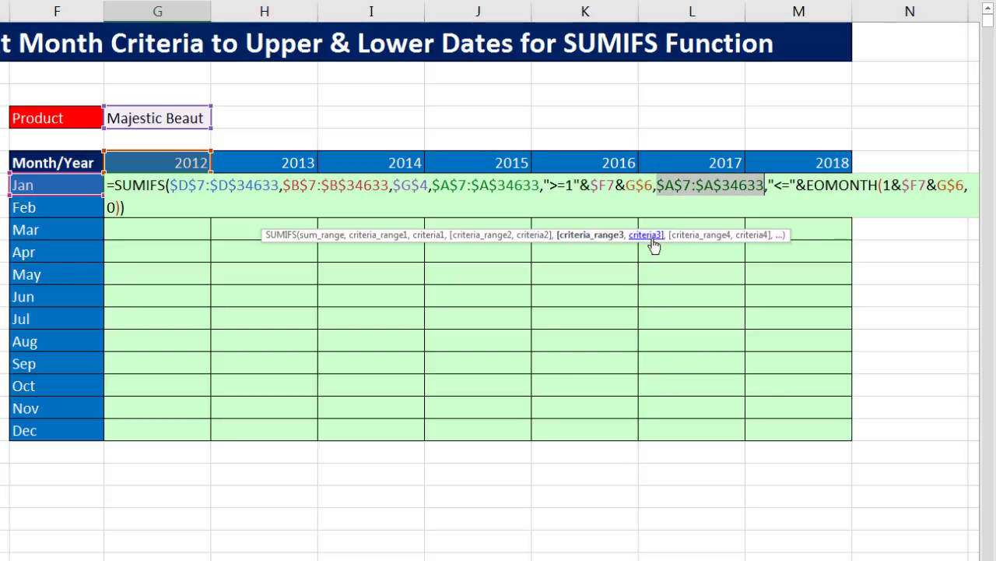
click(651, 235)
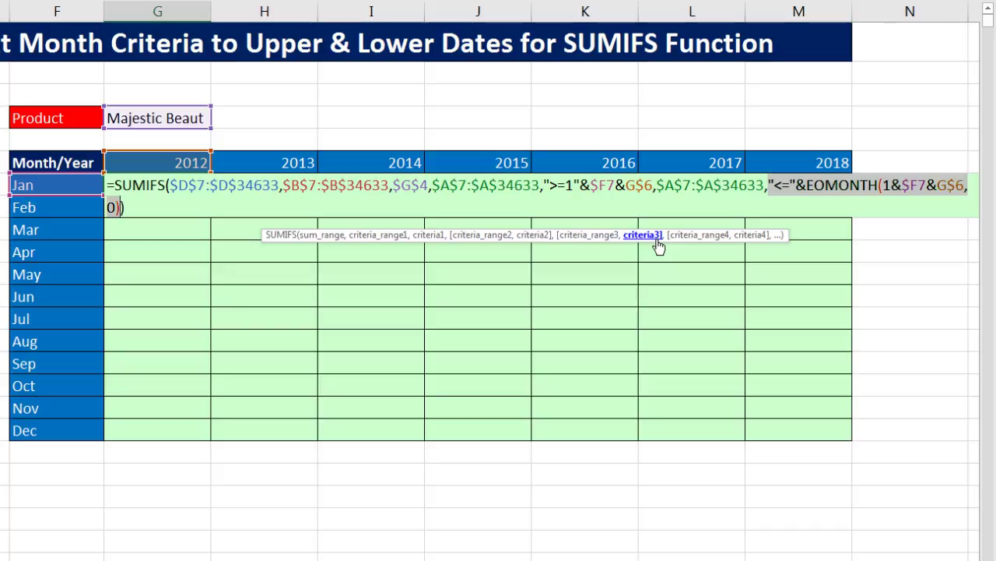
Step: Enter the SUMIFS formula in G7 and fill it across to 2018 and down to Dec
key(ctrl+Return)
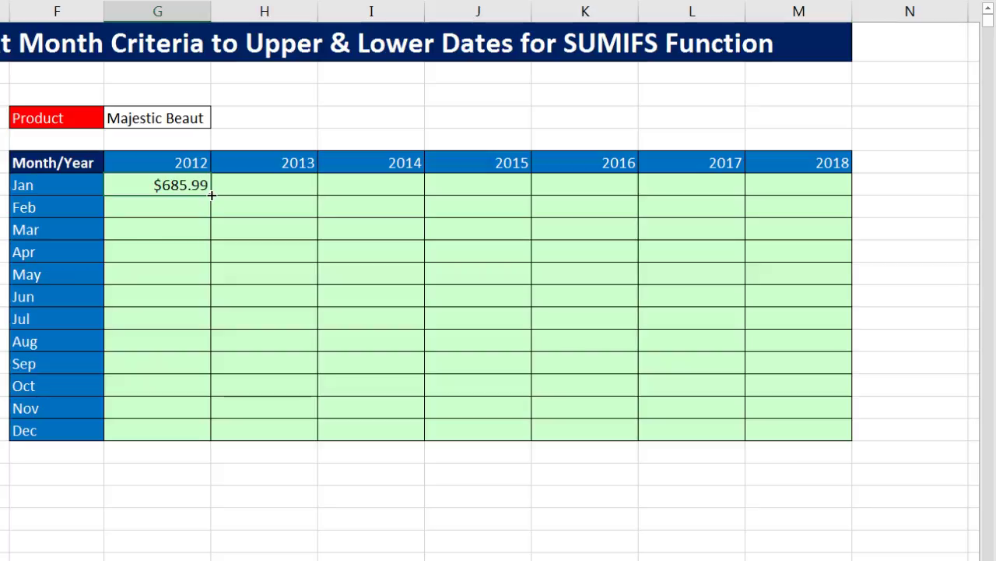
drag(211, 195, 838, 212)
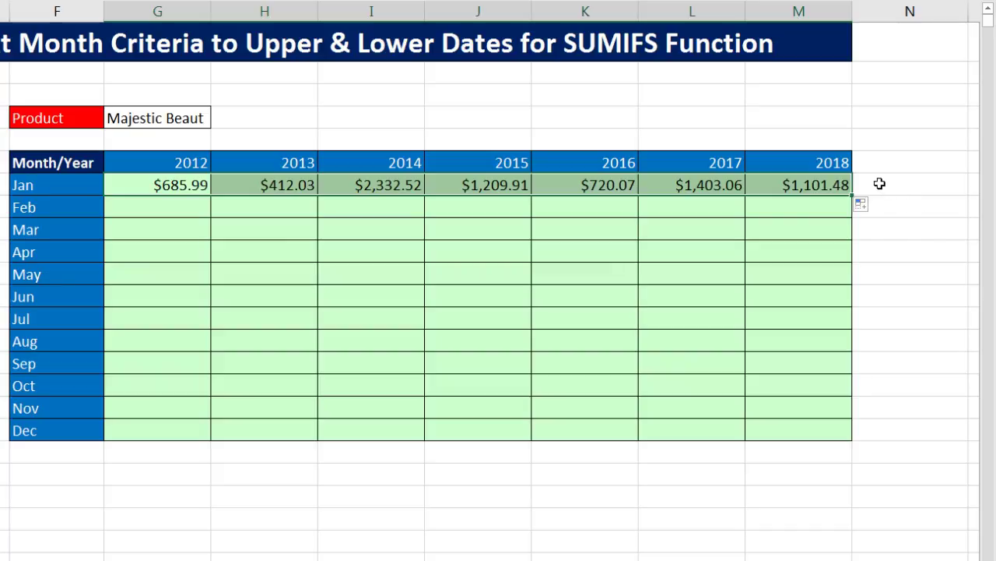
double_click(852, 196)
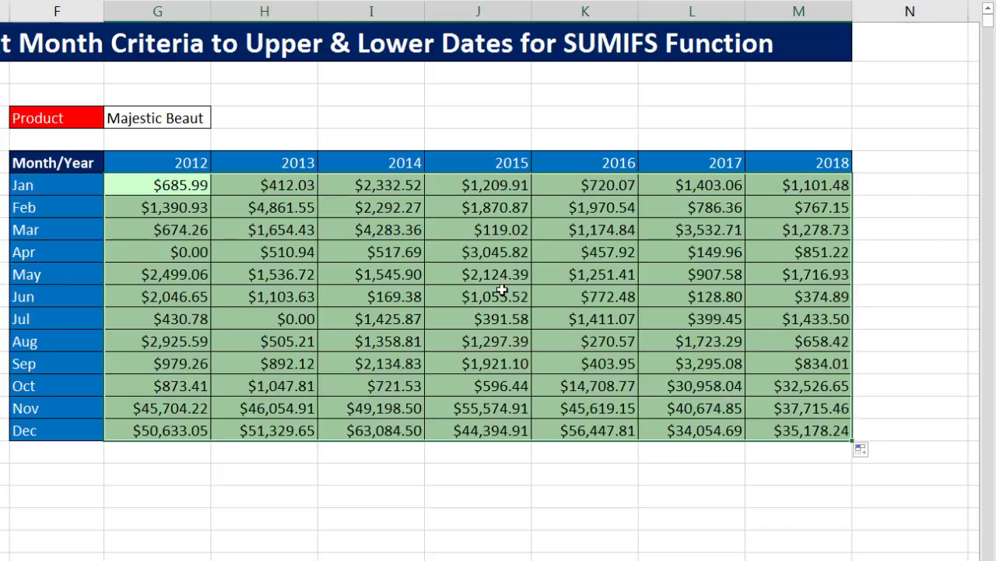
Step: Inspect the formula in the table's last cell, Dec 2018, to verify its cell references
click(776, 427)
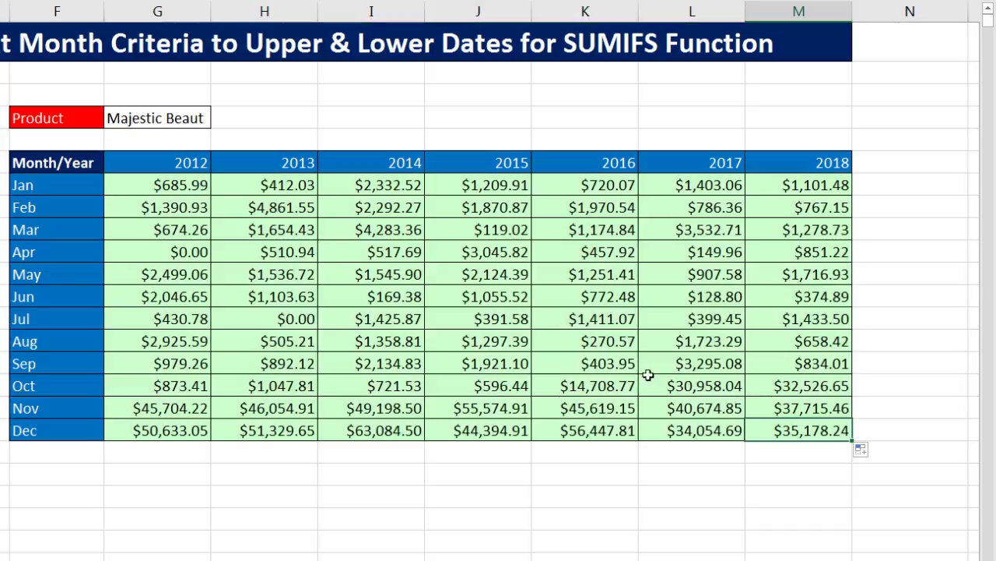
key(F2)
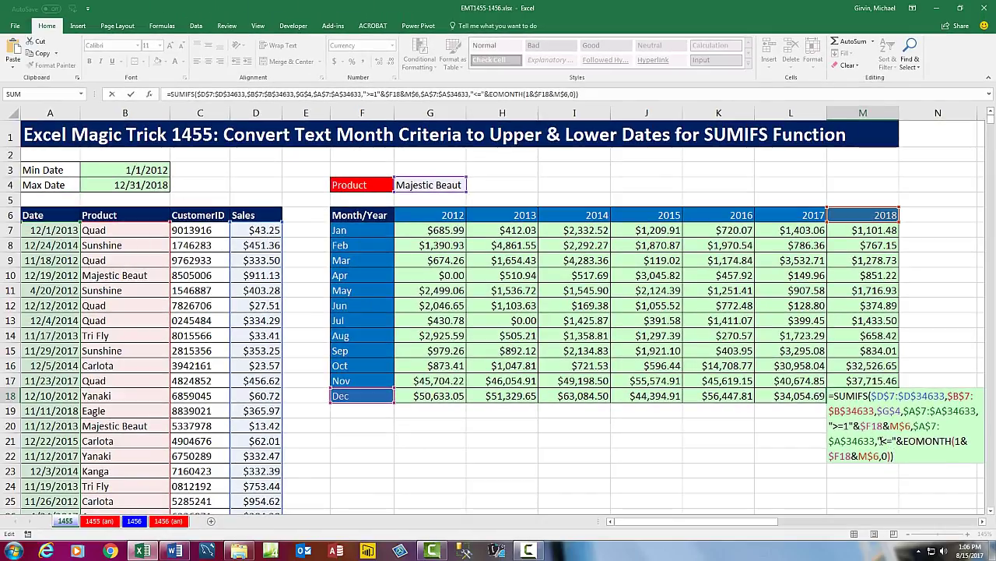
key(ctrl+Return)
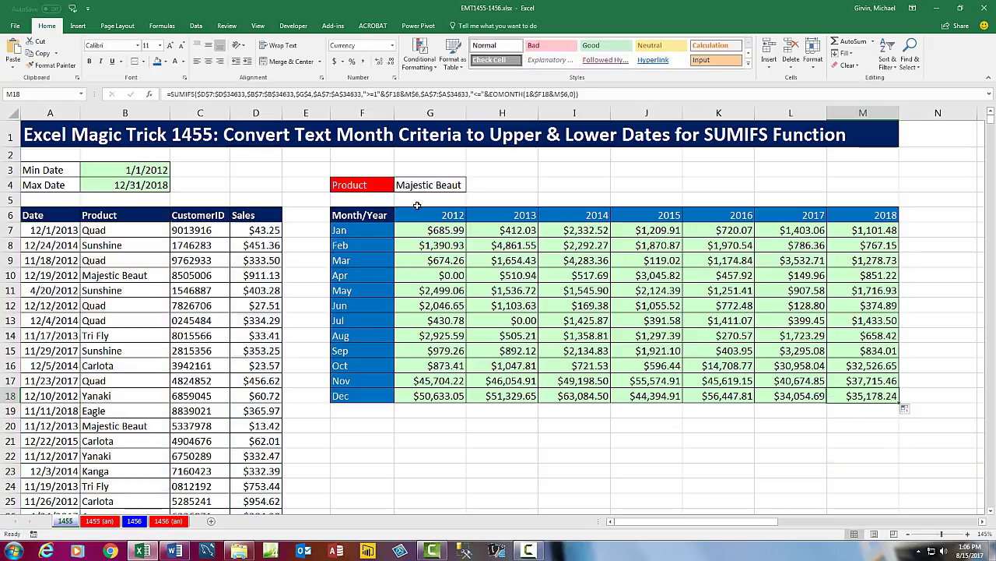
Step: Test the table with two other products in cell G4, choosing Eagle first and Quad last
click(465, 185)
click(470, 186)
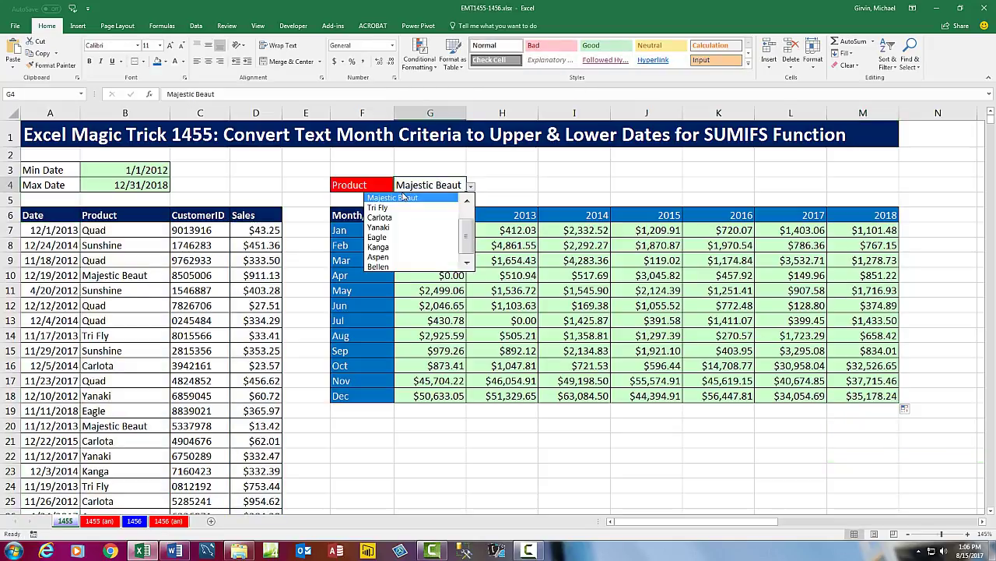
click(389, 236)
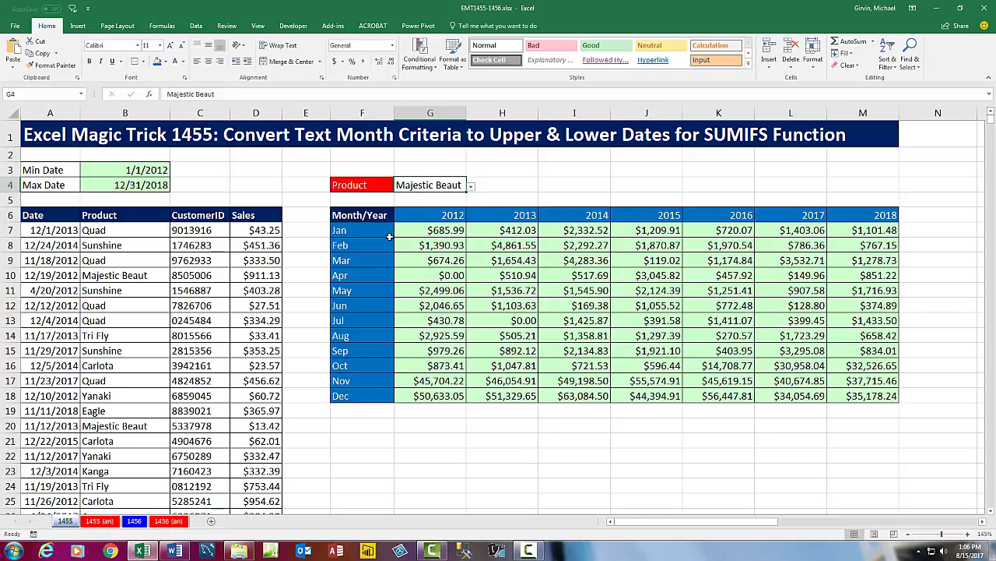
click(470, 186)
drag(471, 221, 471, 205)
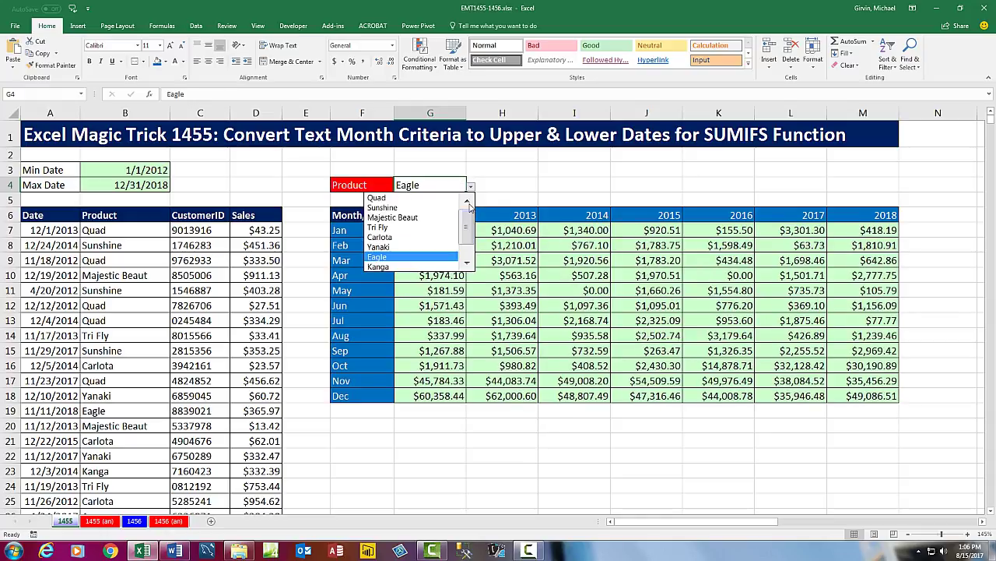
click(399, 199)
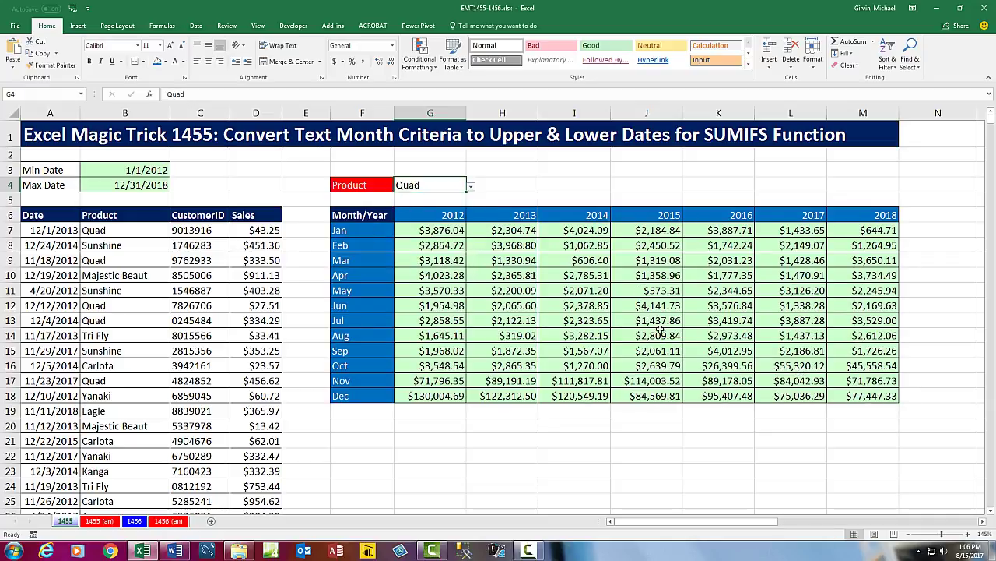
Step: Inspect the SUMIFS formula in the Jan 2012 cell and leave it unedited
click(424, 231)
double_click(425, 230)
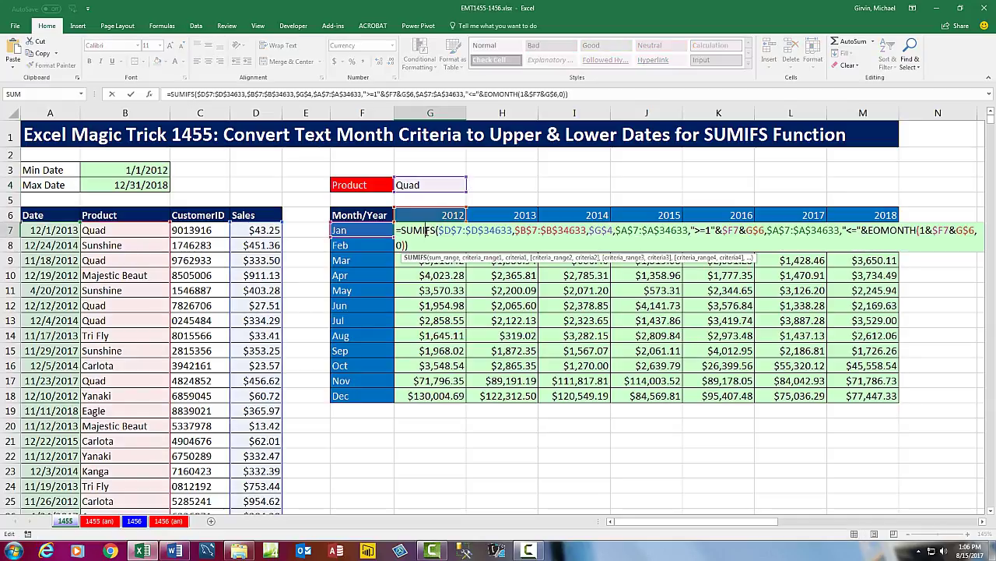
key(Escape)
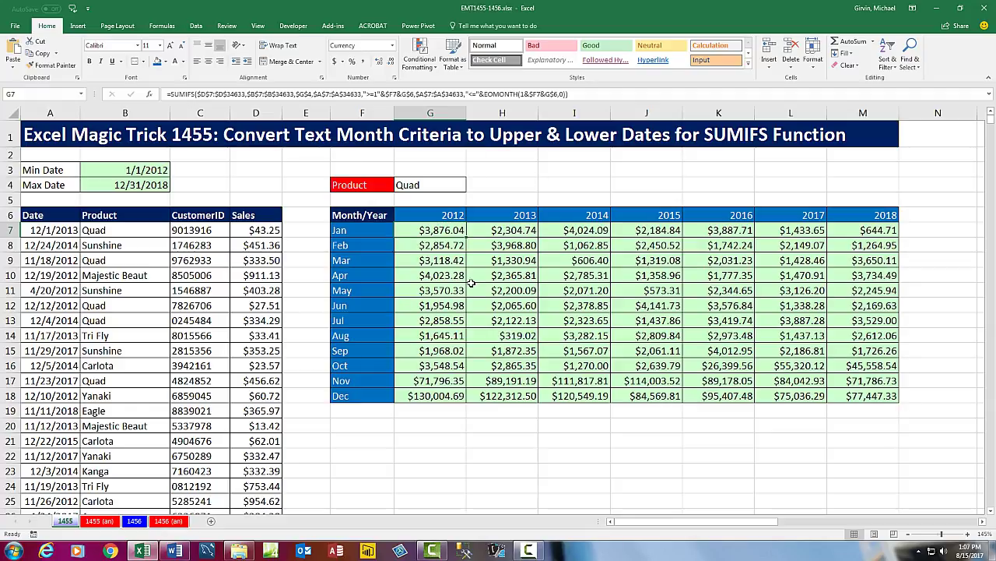
key(F2)
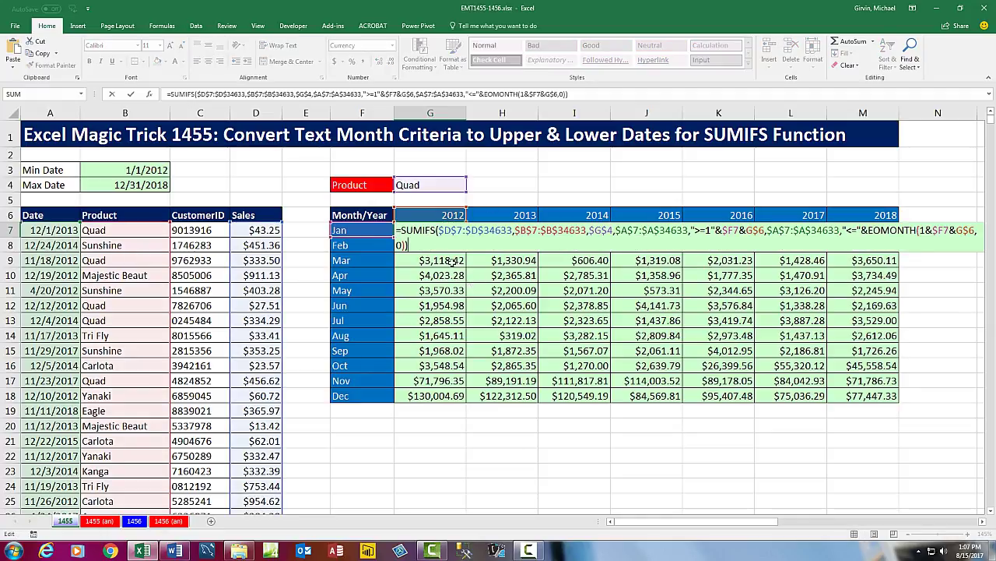
key(Return)
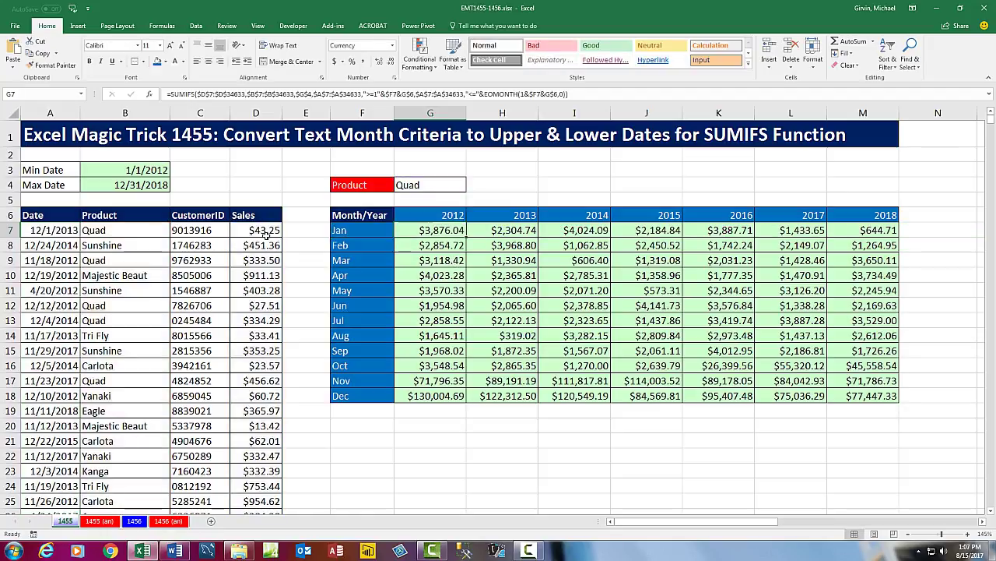
Step: Try a sales amount of 111111 in D7 for the 12/1/2013 Quad record, and undo it
click(267, 234)
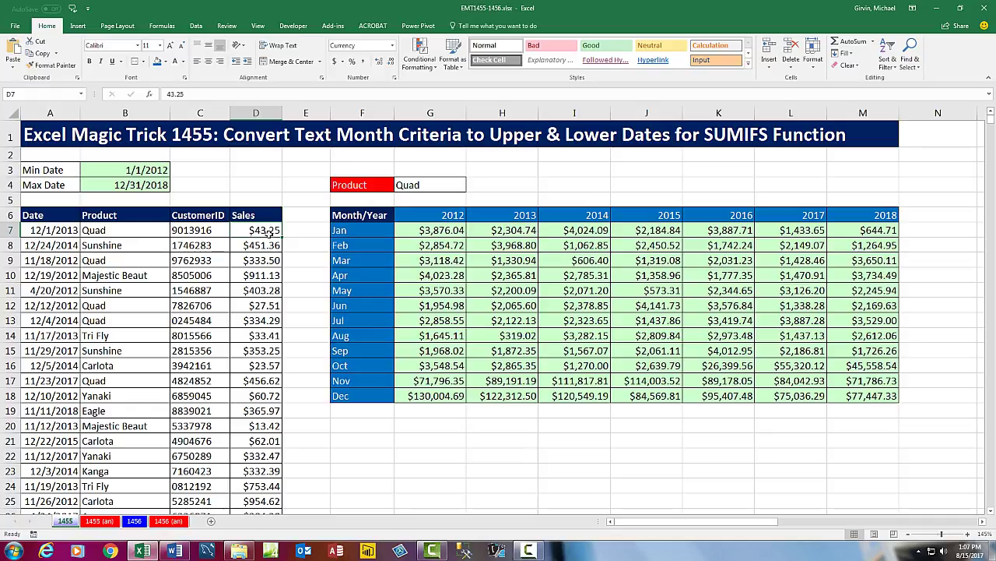
text(111111)
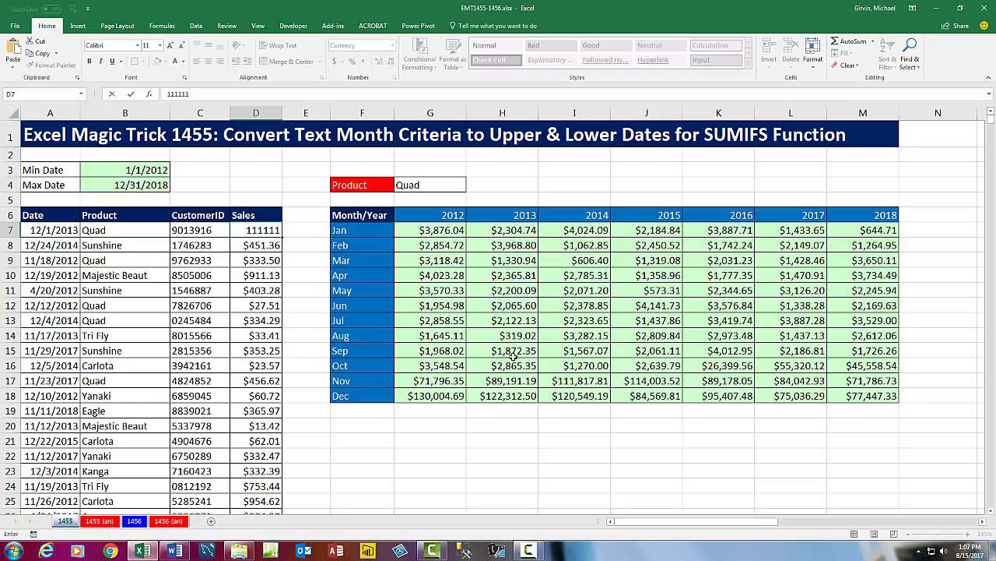
key(Return)
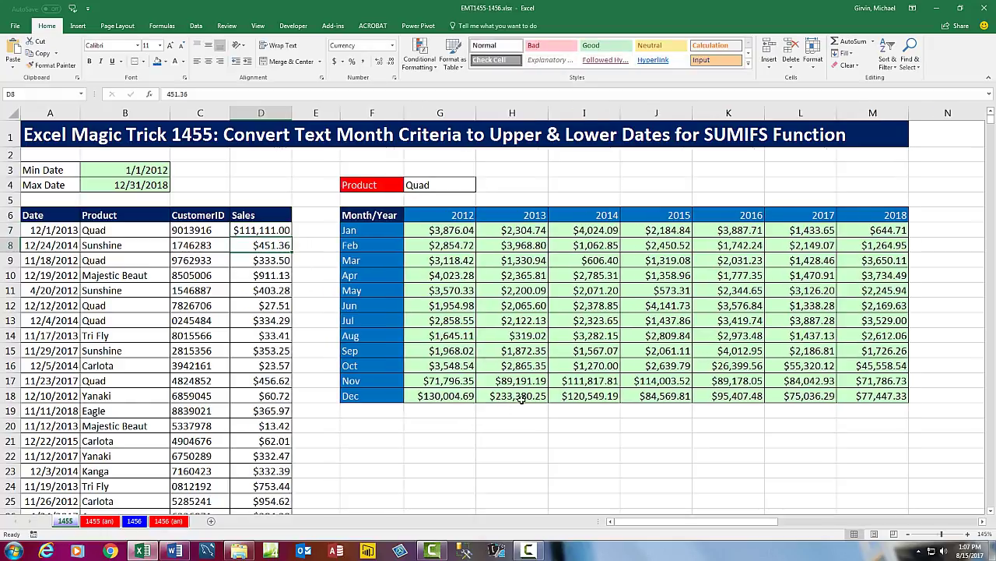
key(ctrl+z)
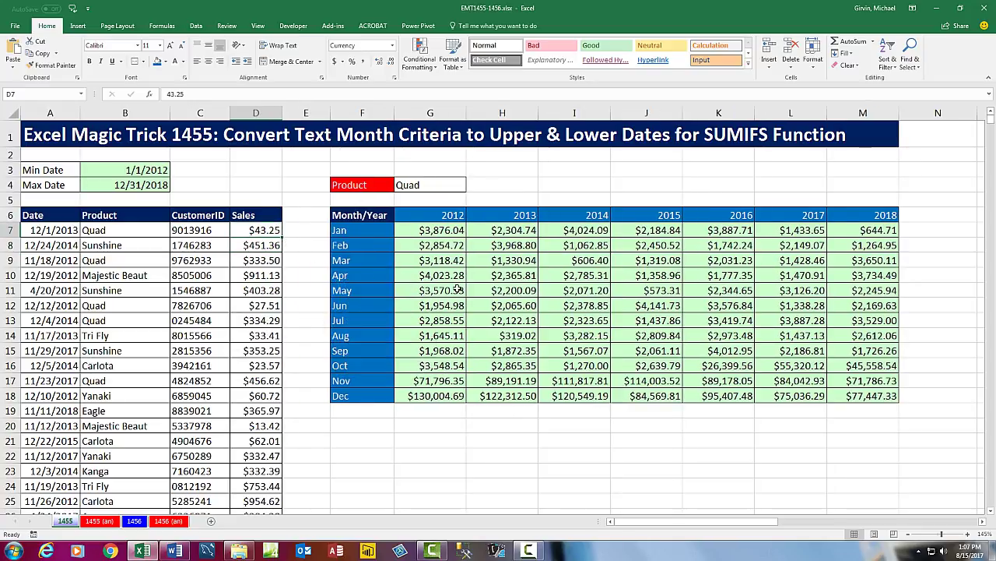
Step: Examine the lower-date and upper-date criteria in the Jan 2012 formula, highlighting the whole third criterion
click(438, 231)
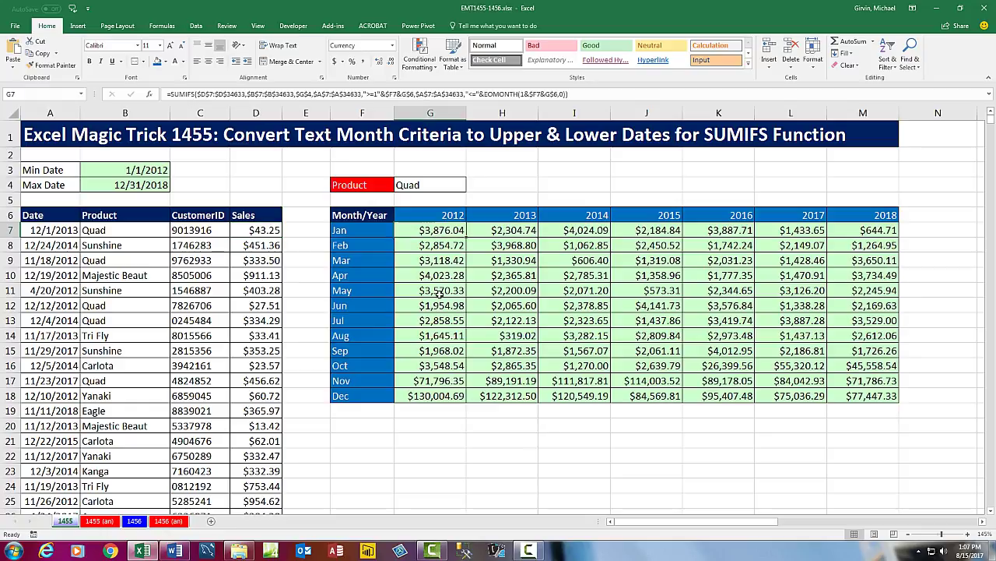
key(F2)
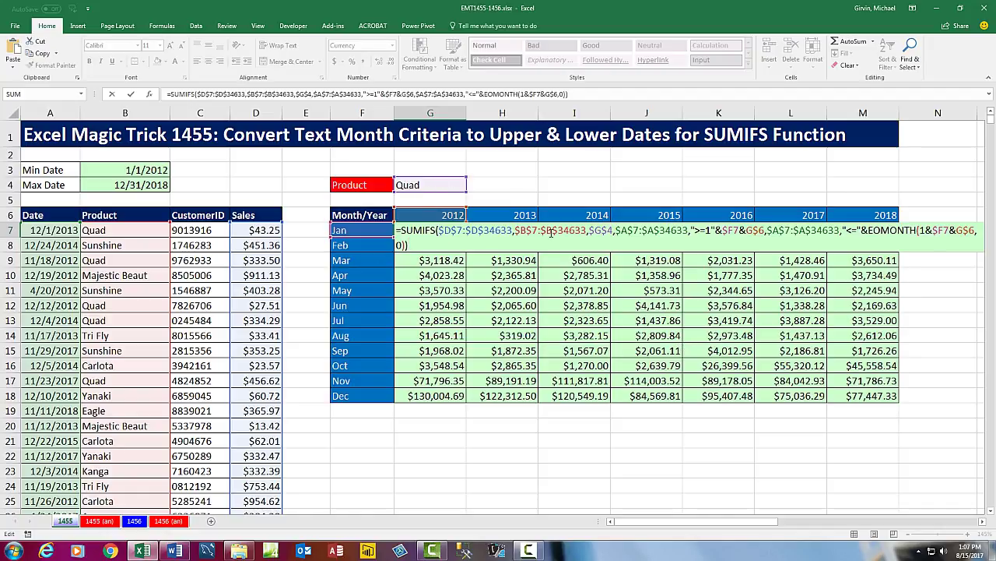
click(733, 232)
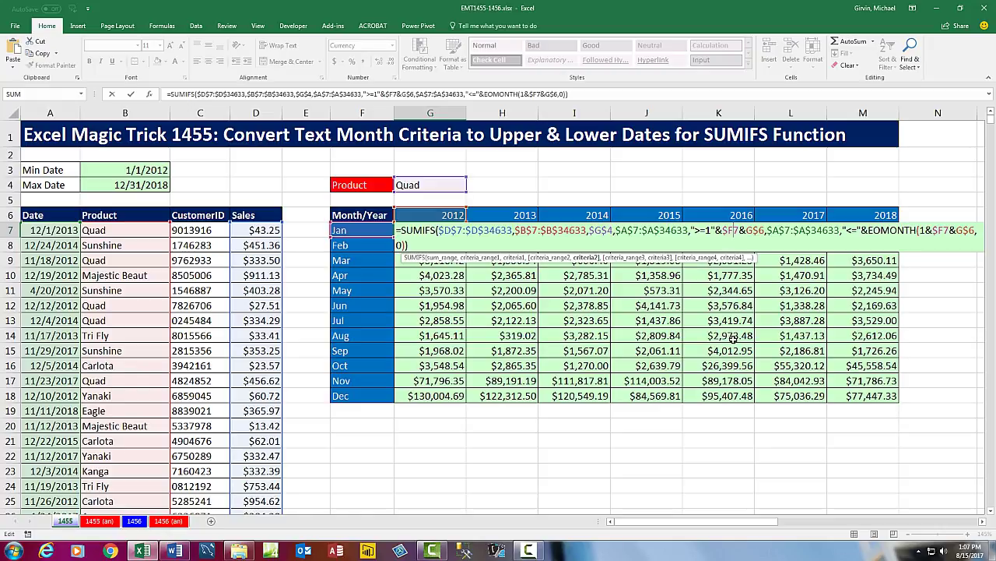
click(893, 231)
click(660, 258)
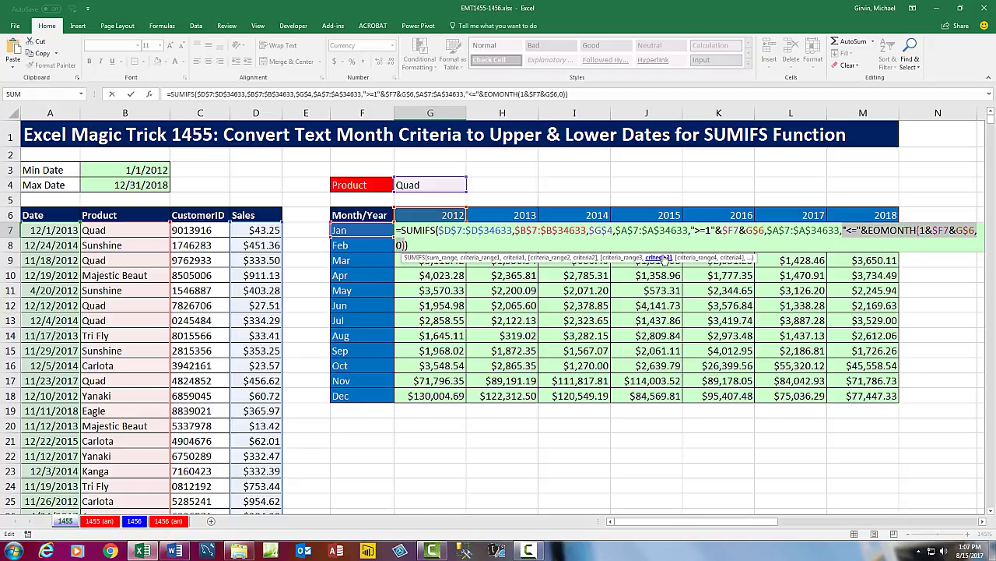